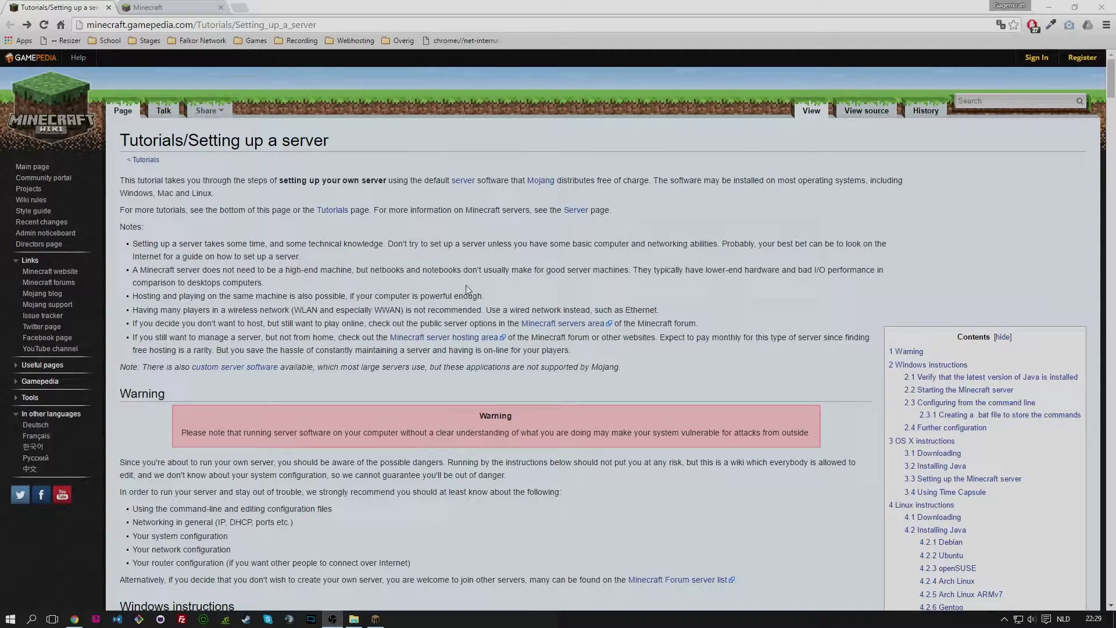
Step: Download minecraft_server.1.9.jar from the Multiplayer Server section of the Minecraft download page
{"action": "left_click", "coordinate": [194, 7]}
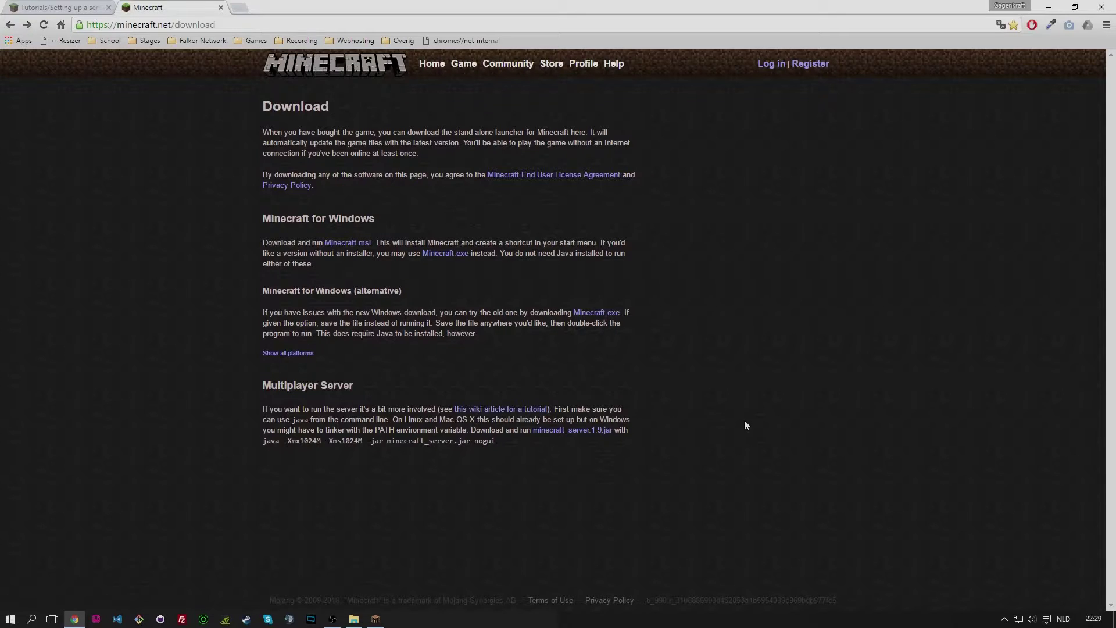
{"action": "left_click", "coordinate": [474, 411]}
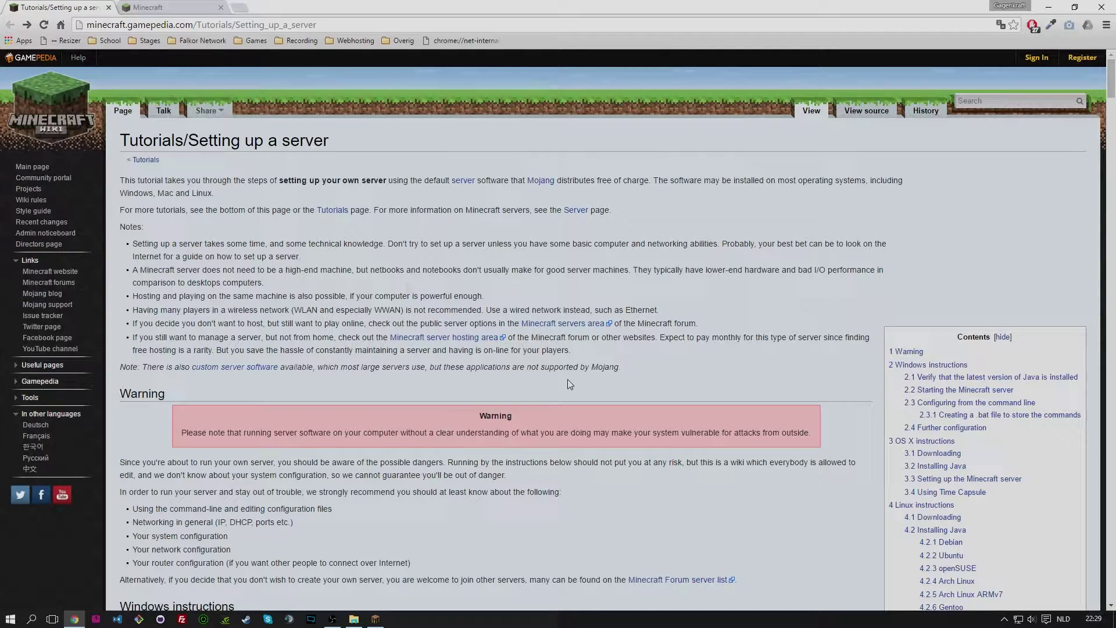
{"action": "left_click", "coordinate": [187, 7]}
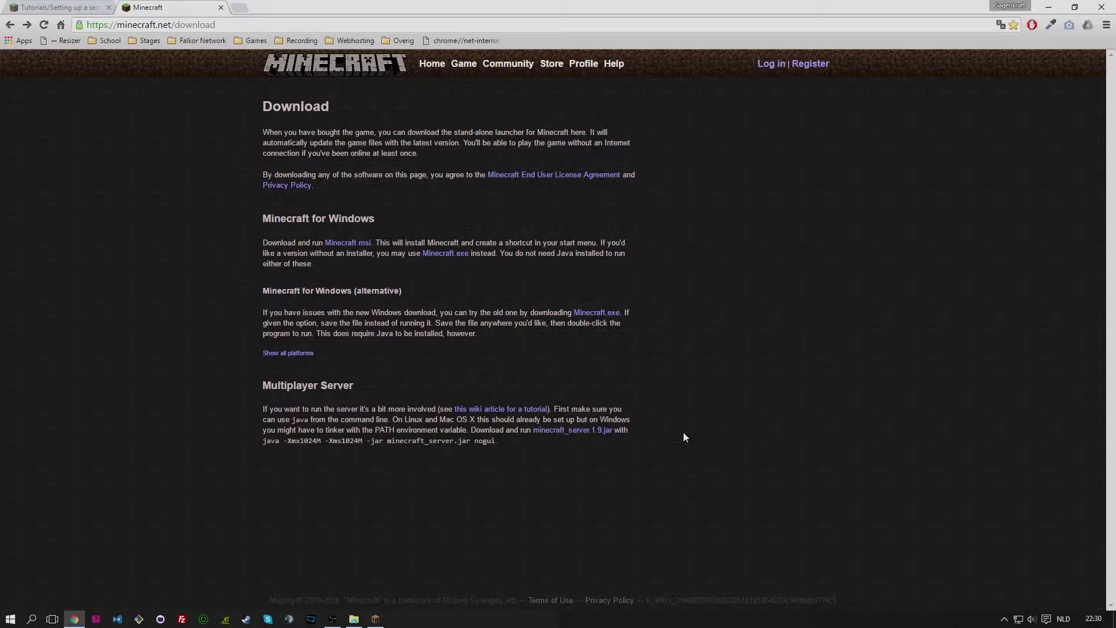
{"action": "left_click", "coordinate": [573, 431]}
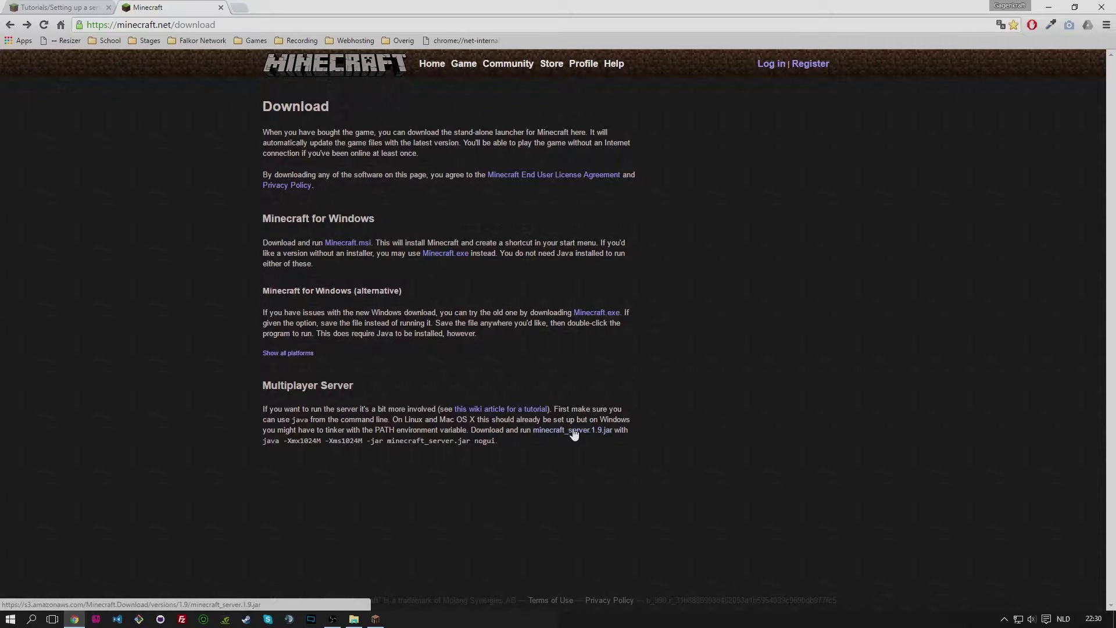
{"action": "left_click", "coordinate": [225, 597]}
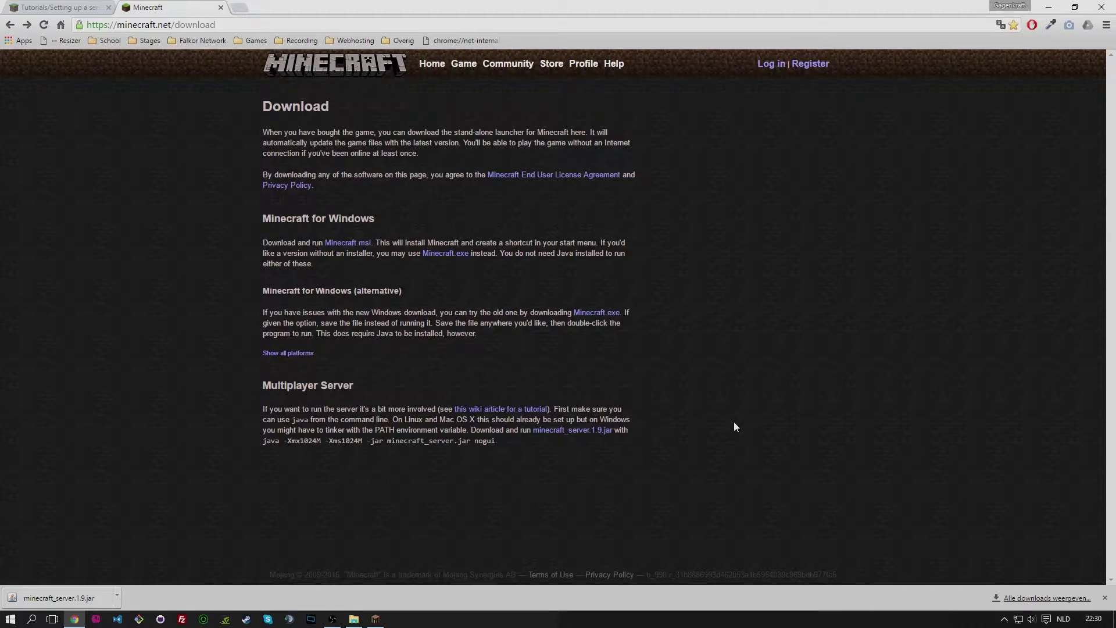
Step: Switch to File Explorer and create a text document named Start.txt in the minecraft-server-1.9 folder
{"action": "left_click", "coordinate": [354, 619]}
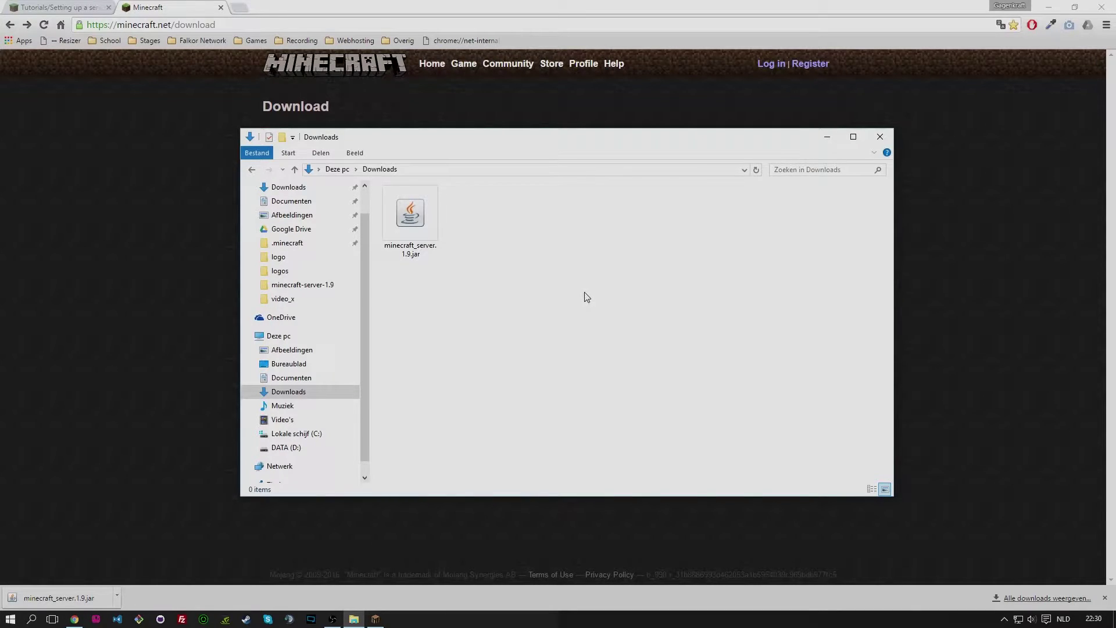
{"action": "left_click", "coordinate": [252, 170]}
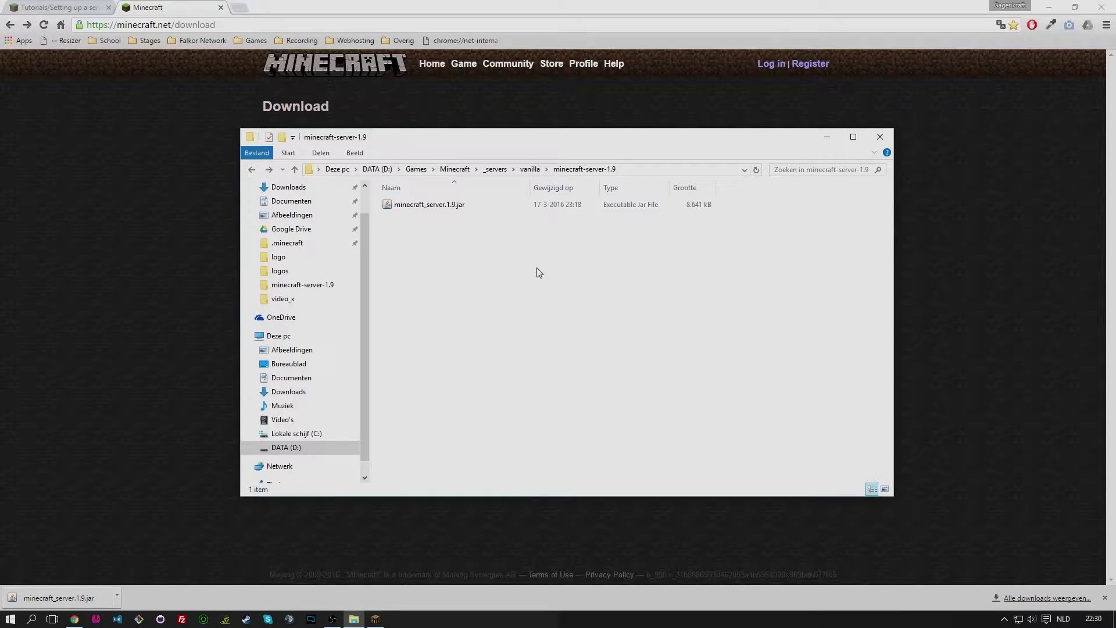
{"action": "right_click", "coordinate": [515, 267]}
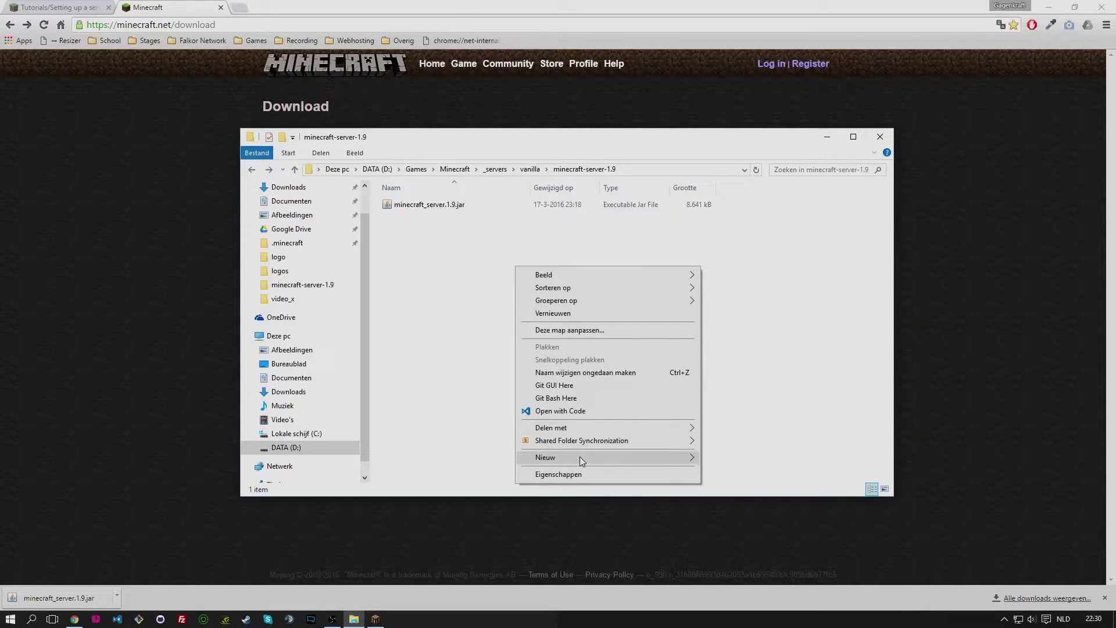
{"action": "mouse_move", "coordinate": [580, 457]}
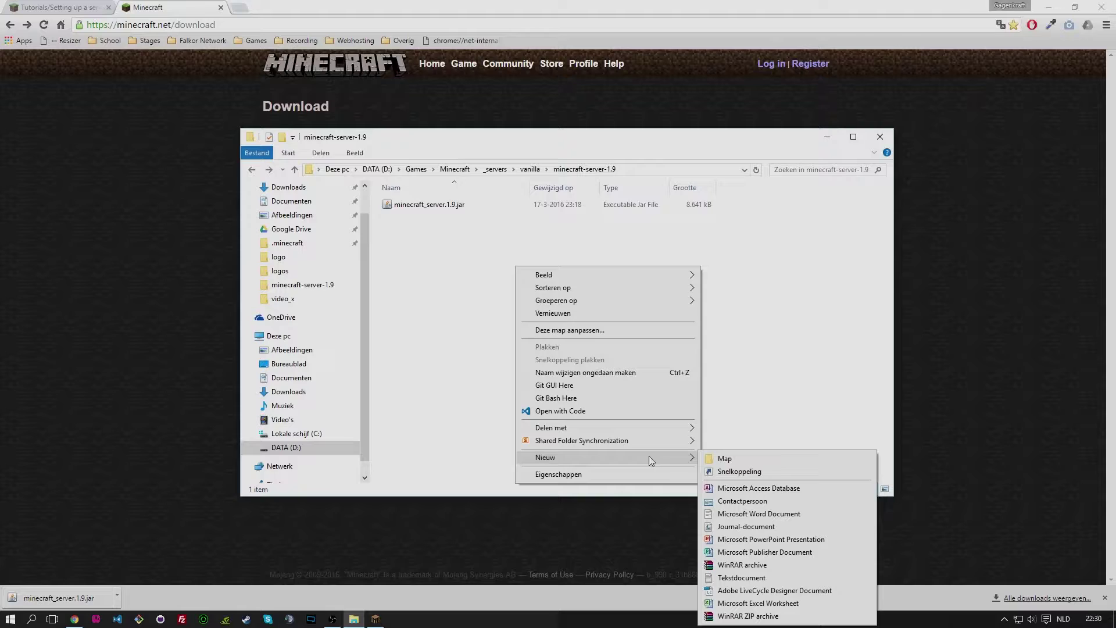
{"action": "left_click", "coordinate": [742, 577]}
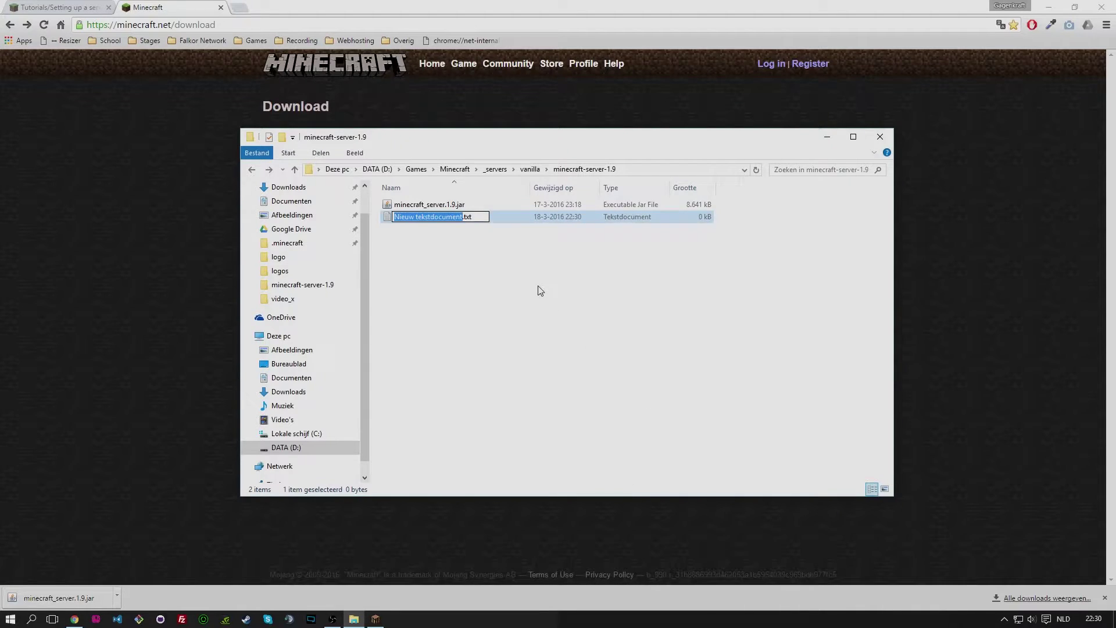
{"action": "type", "text": "St"}
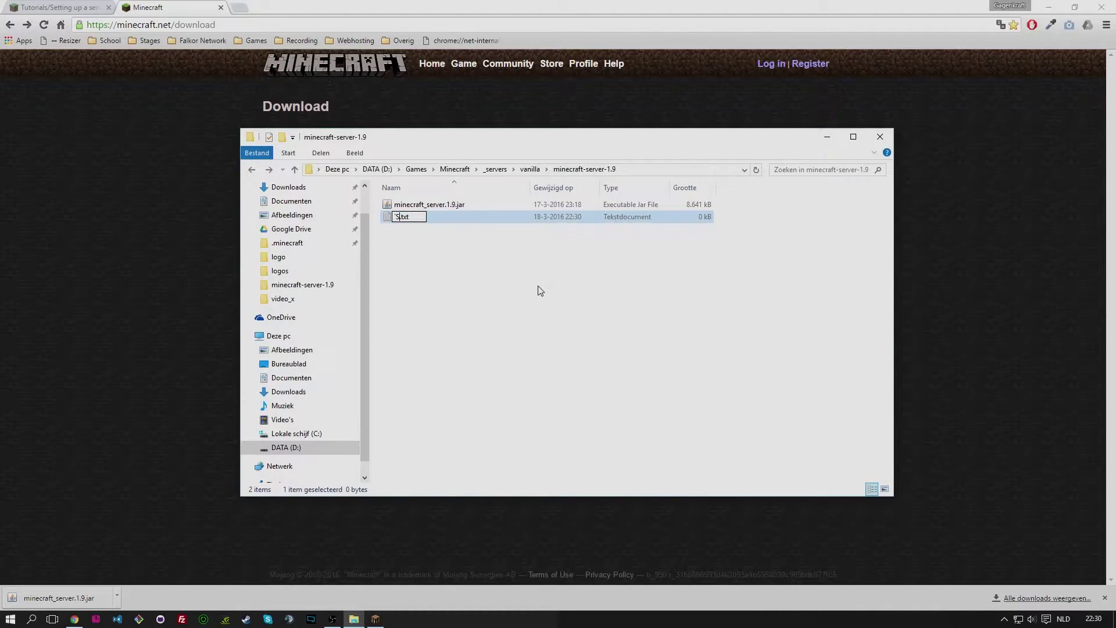
{"action": "type", "text": "art"}
{"action": "key", "text": "Return"}
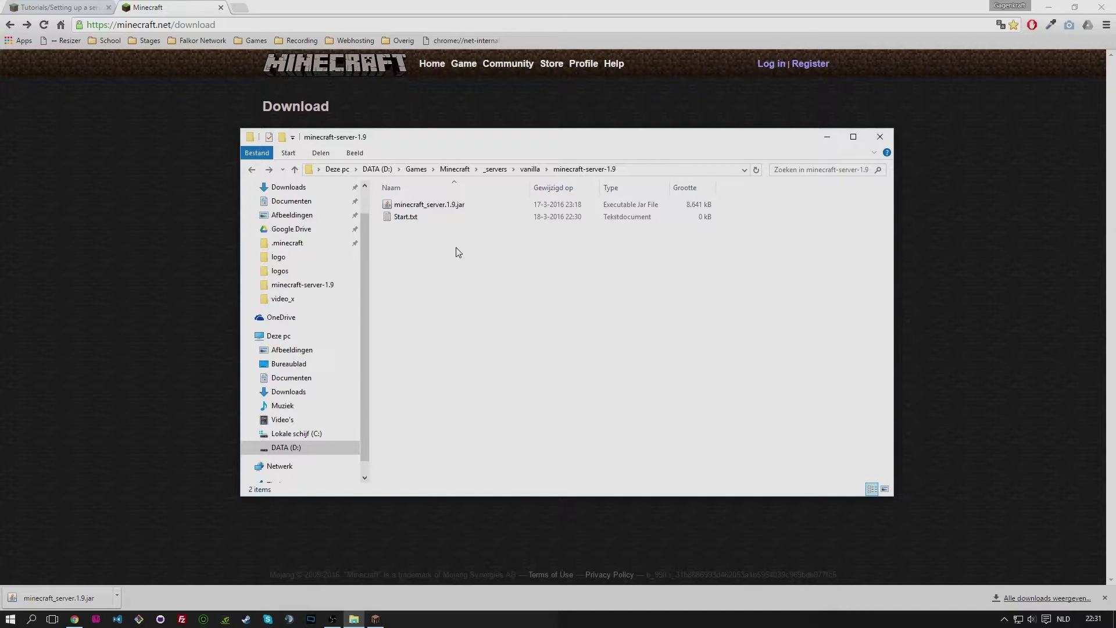
Step: Copy the java launch command from the Minecraft download page into Start.txt in Notepad and save the file
{"action": "double_click", "coordinate": [430, 218]}
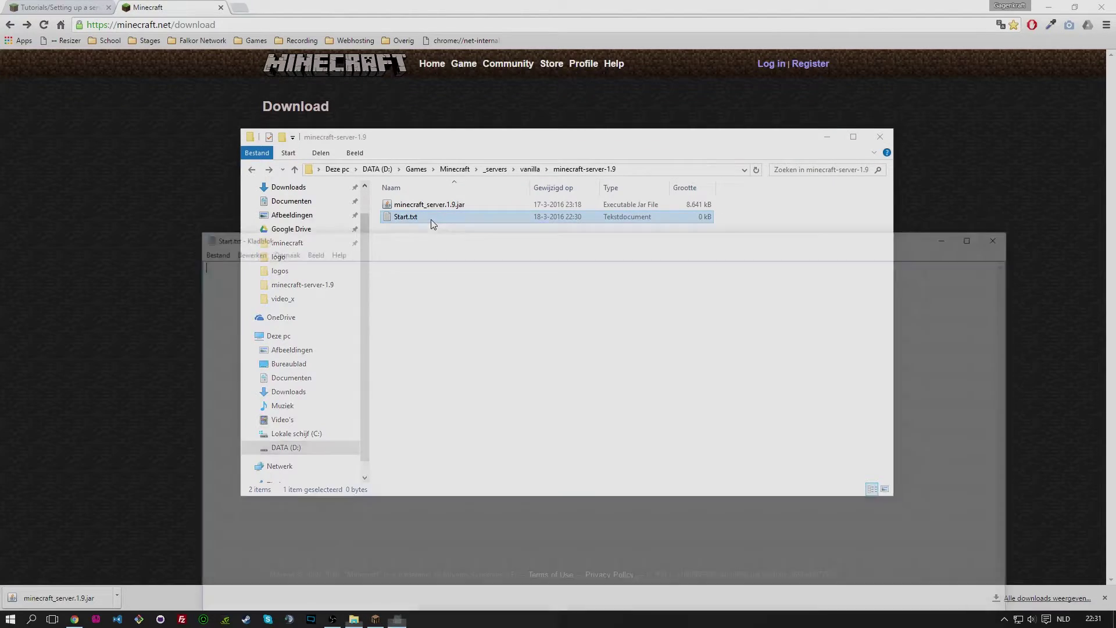
{"action": "left_click", "coordinate": [1072, 329]}
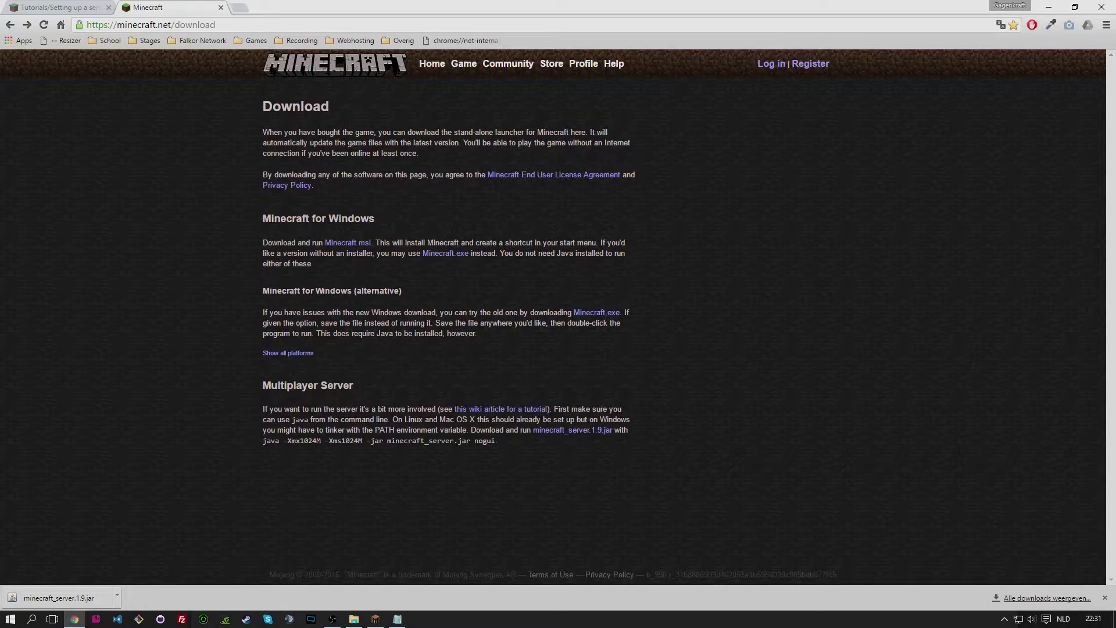
{"action": "left_click_drag", "start_coordinate": [260, 442], "coordinate": [474, 447]}
{"action": "key", "text": "ctrl+c"}
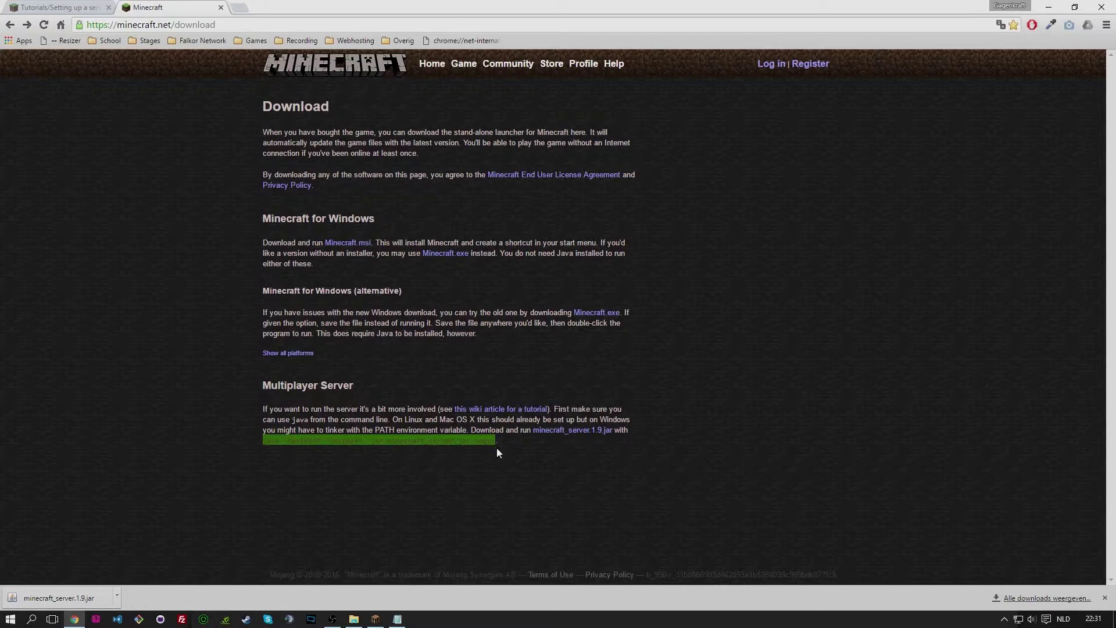
{"action": "left_click", "coordinate": [479, 450]}
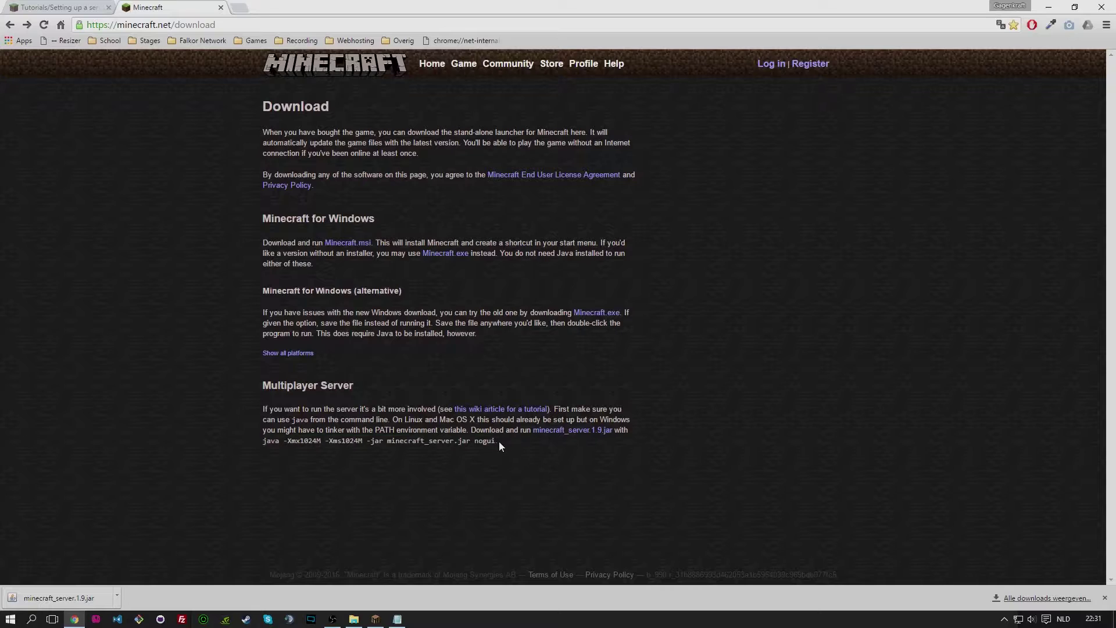
{"action": "left_click", "coordinate": [398, 619]}
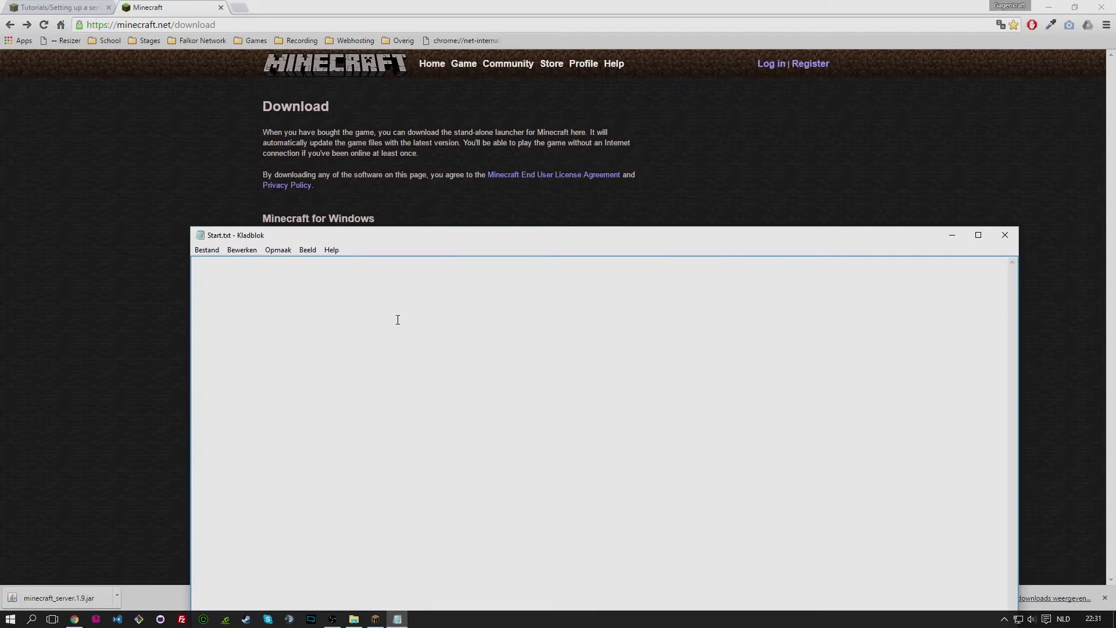
{"action": "key", "text": "ctrl+v"}
{"action": "left_click", "coordinate": [207, 249]}
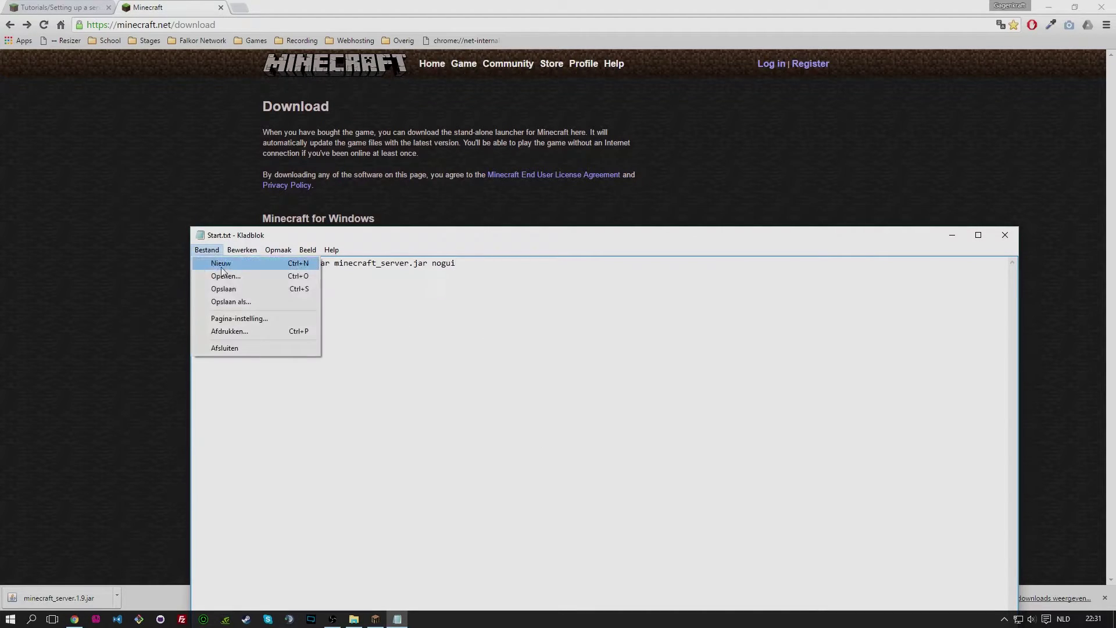
{"action": "left_click", "coordinate": [249, 289]}
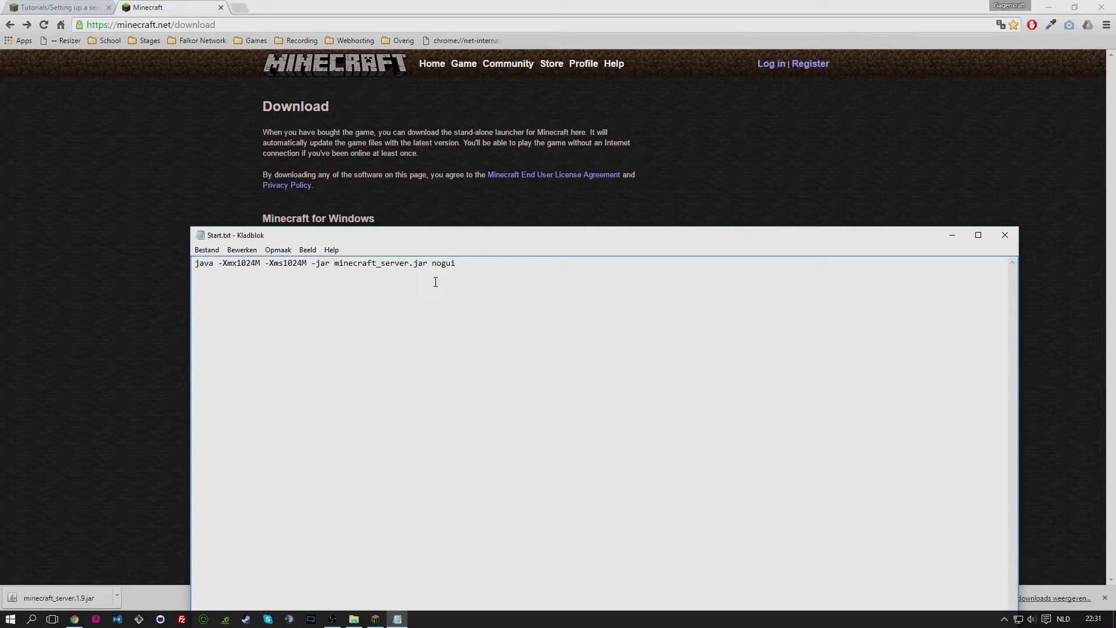
Step: Set the maximum memory argument in the launch command to -Xmx2048M
{"action": "double_click", "coordinate": [447, 264]}
{"action": "left_click", "coordinate": [487, 312]}
{"action": "double_click", "coordinate": [238, 263]}
{"action": "left_click", "coordinate": [278, 291]}
{"action": "double_click", "coordinate": [241, 263]}
{"action": "left_click", "coordinate": [236, 263]}
{"action": "left_click", "coordinate": [243, 263]}
{"action": "key", "text": "BackSpace"}
{"action": "type", "text": "2"}
{"action": "key", "text": "BackSpace"}
{"action": "key", "text": "BackSpace"}
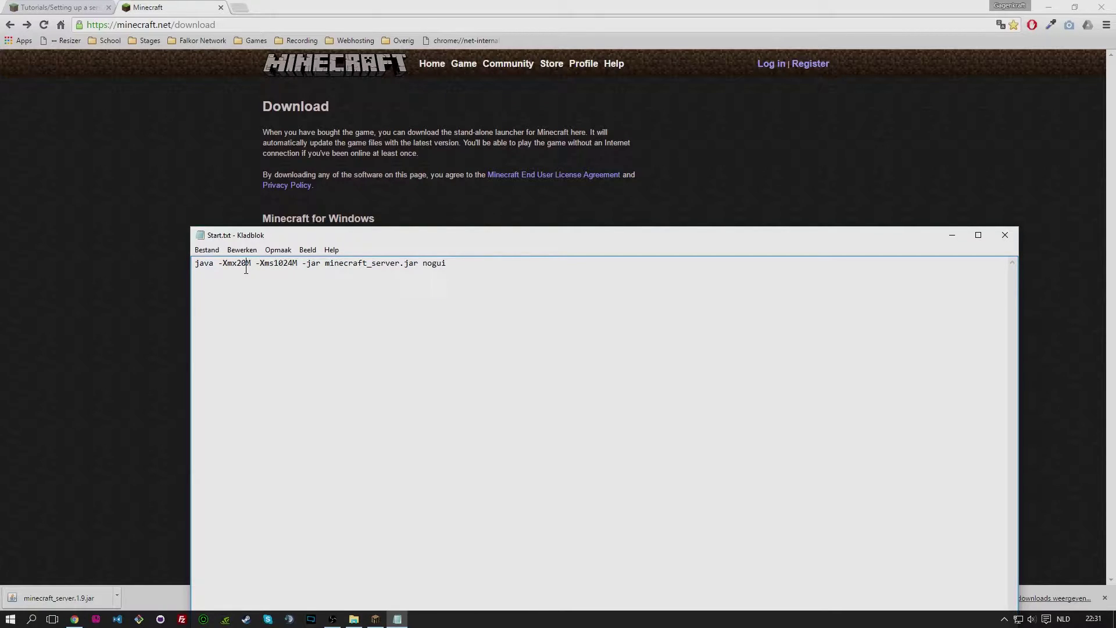
{"action": "type", "text": "48"}
{"action": "left_click", "coordinate": [292, 281]}
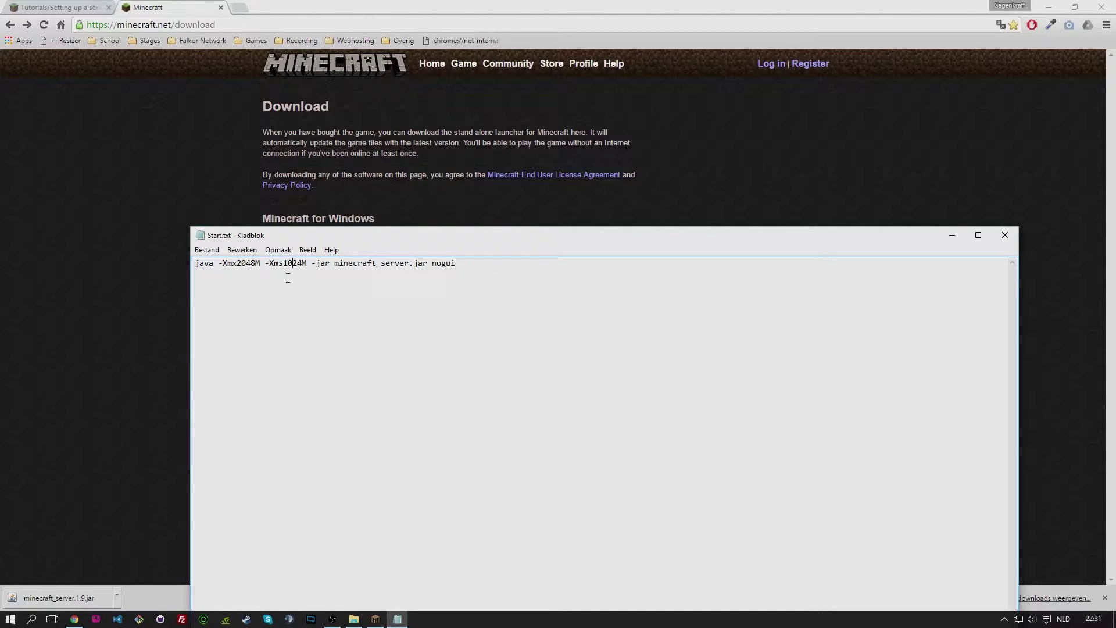
{"action": "left_click", "coordinate": [296, 273]}
{"action": "double_click", "coordinate": [287, 265]}
{"action": "left_click", "coordinate": [325, 296]}
Step: Change the jar name in the launch command to minecraft_server.1.9.jar, matching the downloaded file, and save and close Start.txt
{"action": "left_click", "coordinate": [355, 618]}
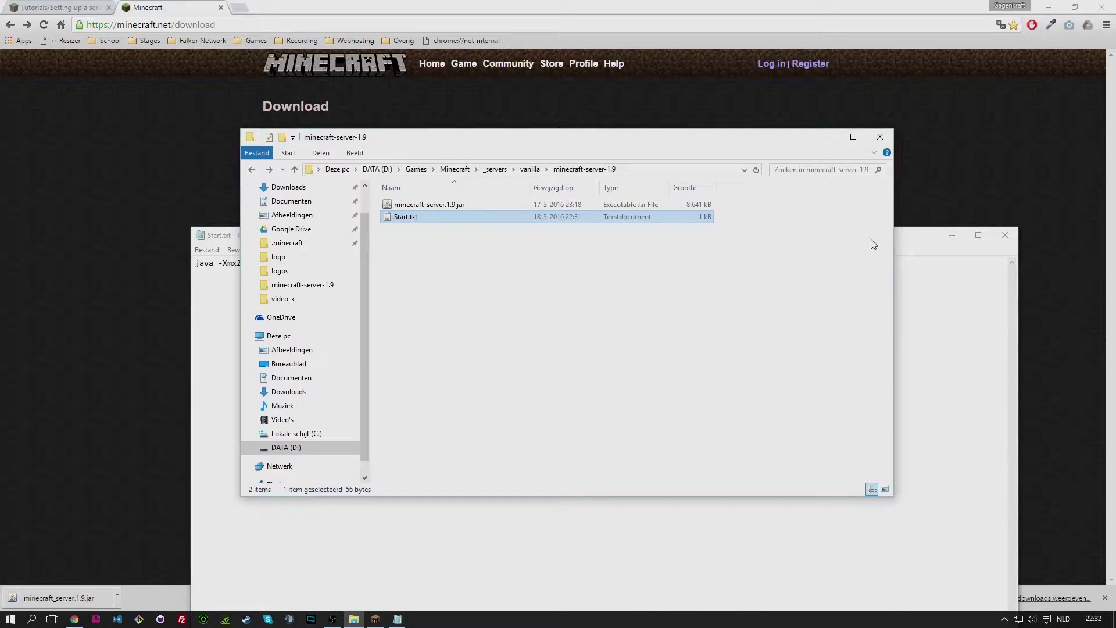
{"action": "left_click", "coordinate": [905, 248]}
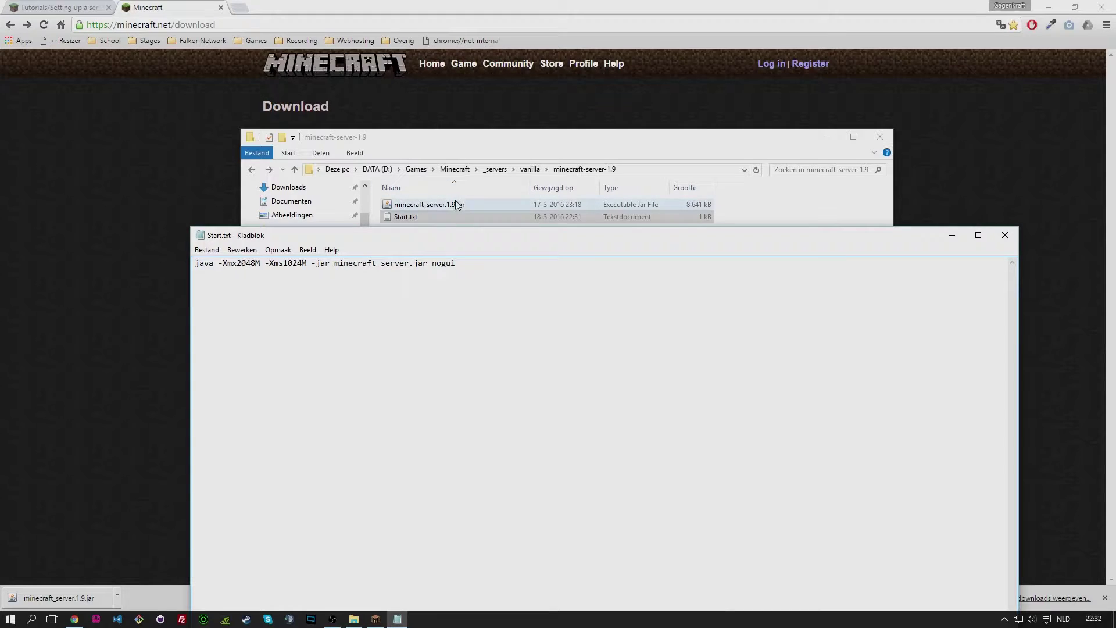
{"action": "left_click", "coordinate": [440, 206]}
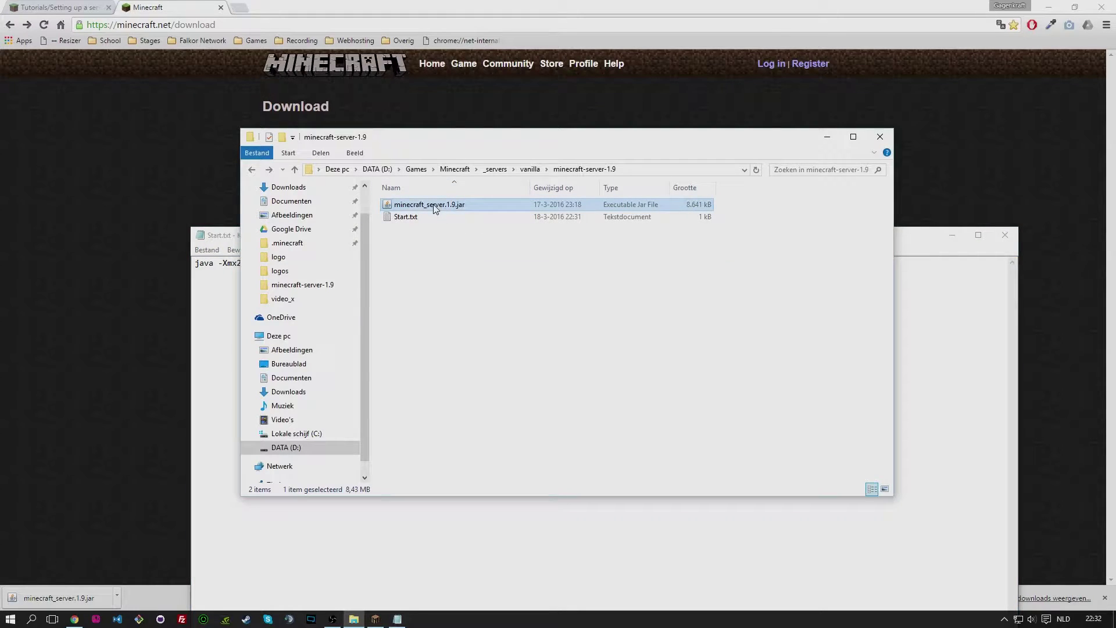
{"action": "left_click", "coordinate": [435, 208]}
{"action": "key", "text": "ctrl+c"}
{"action": "left_click", "coordinate": [931, 239]}
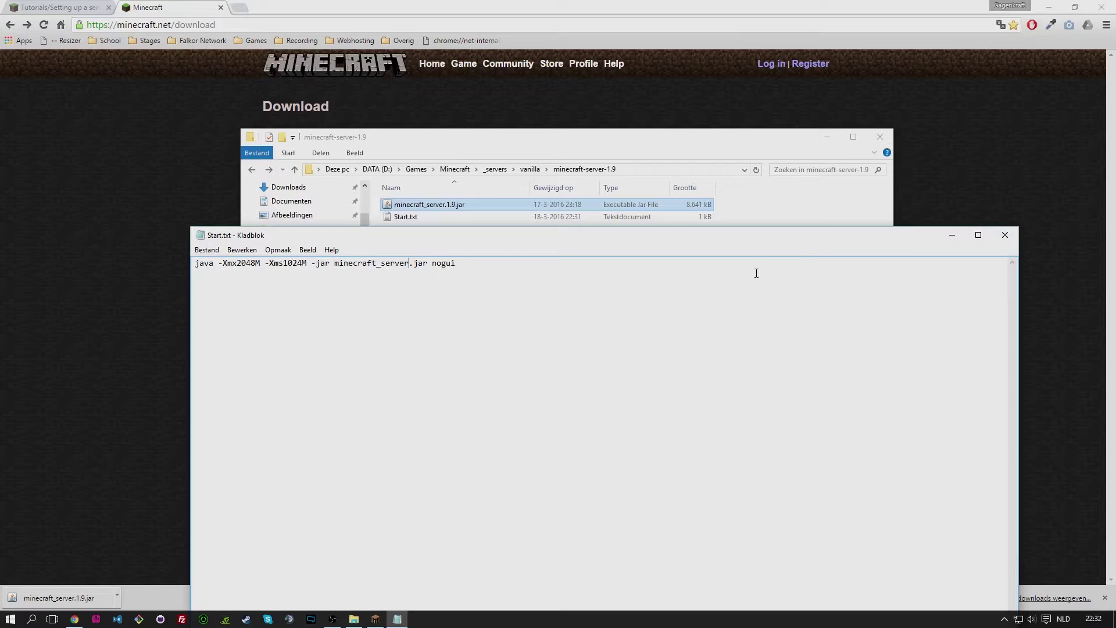
{"action": "left_click_drag", "start_coordinate": [337, 263], "coordinate": [410, 266]}
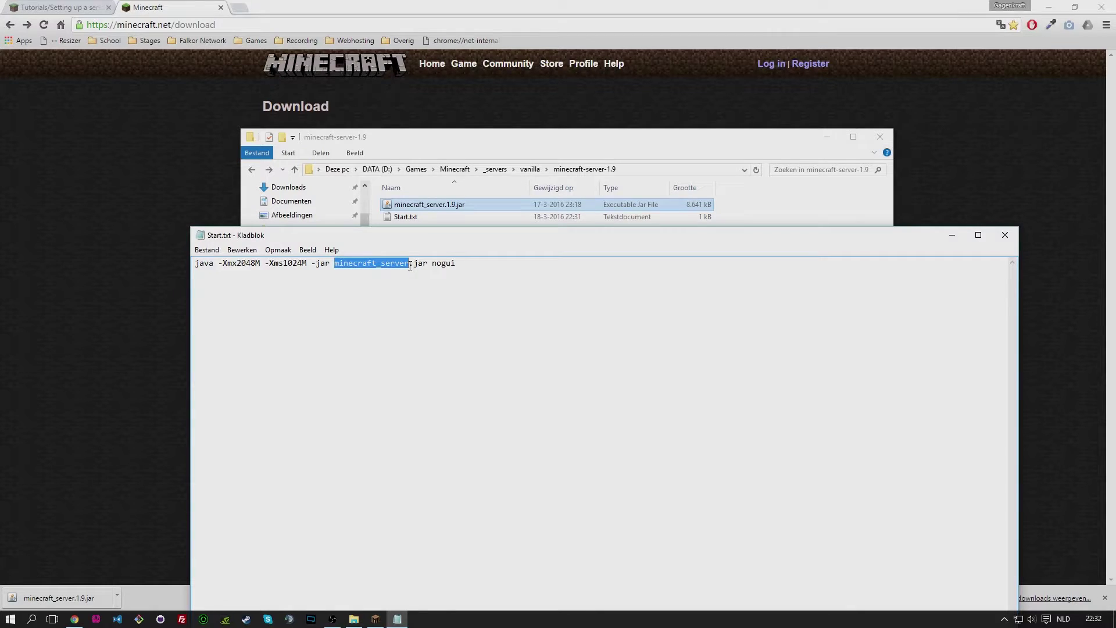
{"action": "key", "text": "ctrl+v"}
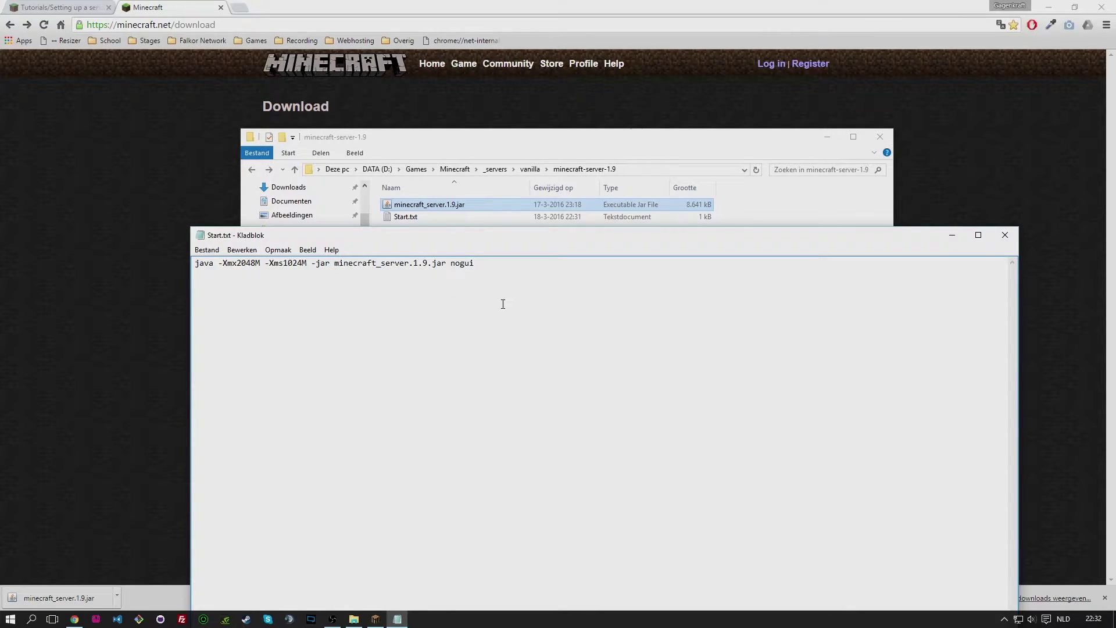
{"action": "left_click", "coordinate": [207, 250]}
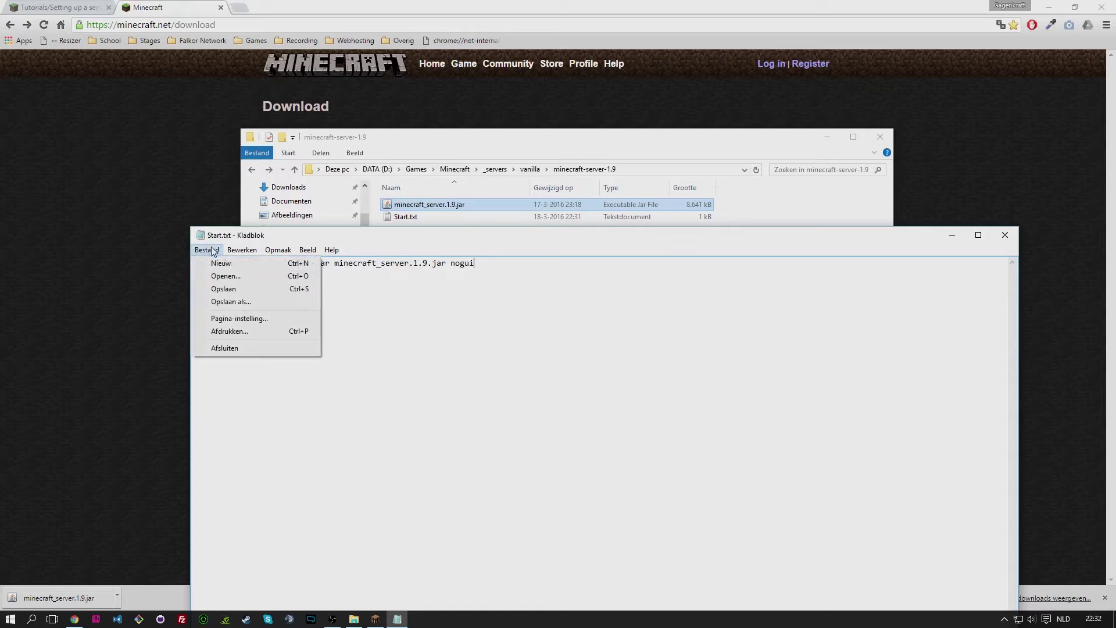
{"action": "left_click", "coordinate": [225, 289]}
{"action": "left_click", "coordinate": [1006, 234]}
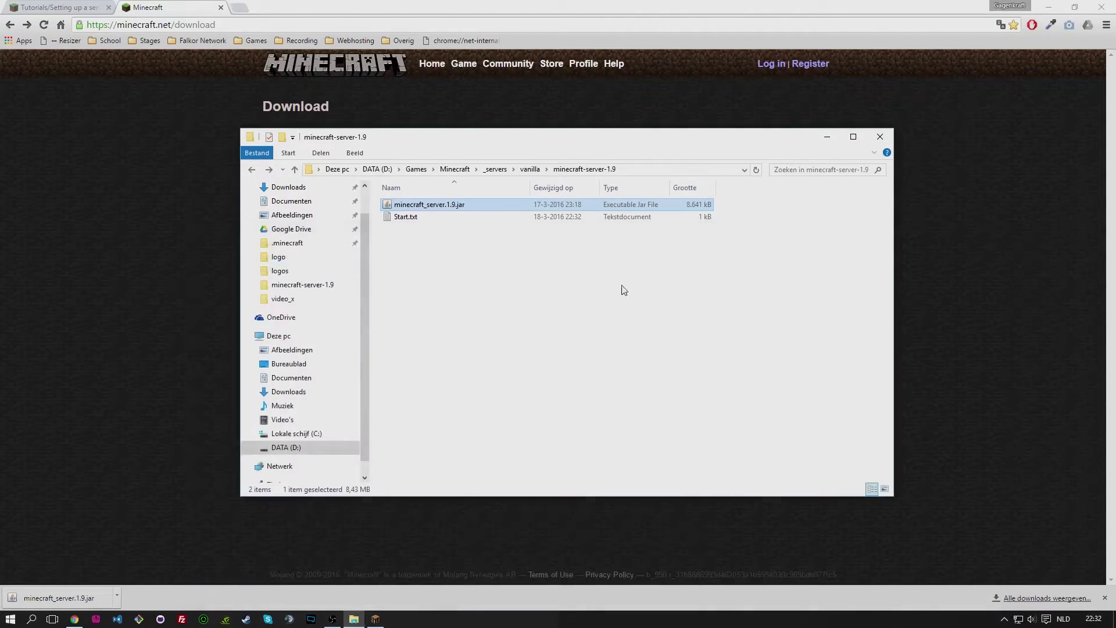
Step: Rename Start.txt to Start.bat and accept the file extension change
{"action": "left_click", "coordinate": [427, 217]}
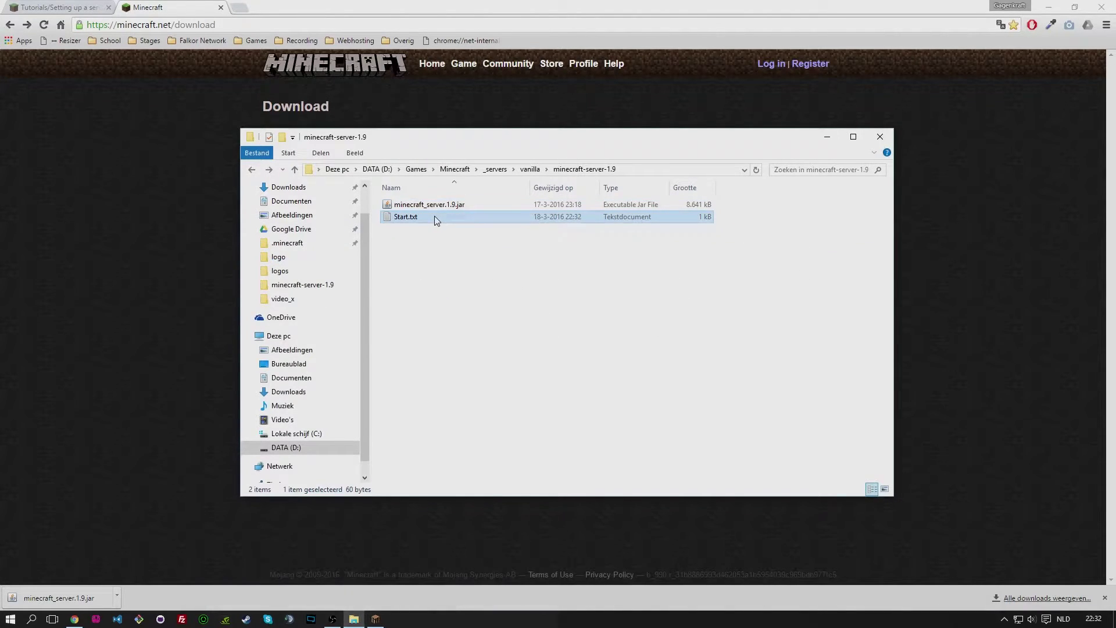
{"action": "key", "text": "F2"}
{"action": "left_click", "coordinate": [433, 216]}
{"action": "key", "text": "BackSpace"}
{"action": "key", "text": "BackSpace"}
{"action": "type", "text": "bat"}
{"action": "key", "text": "Return"}
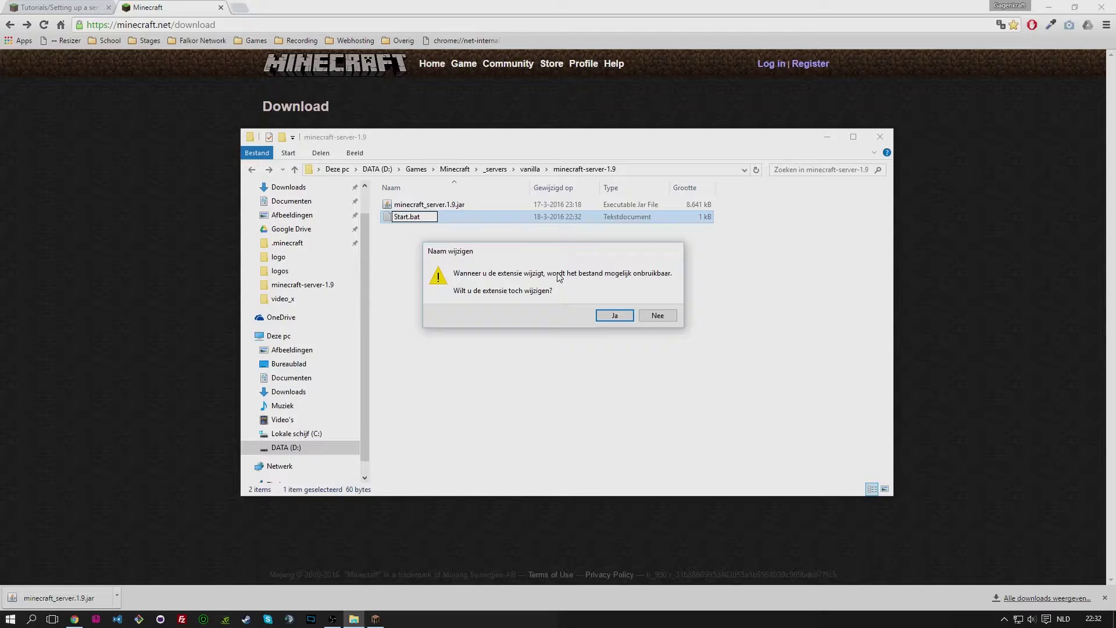
{"action": "left_click", "coordinate": [620, 318]}
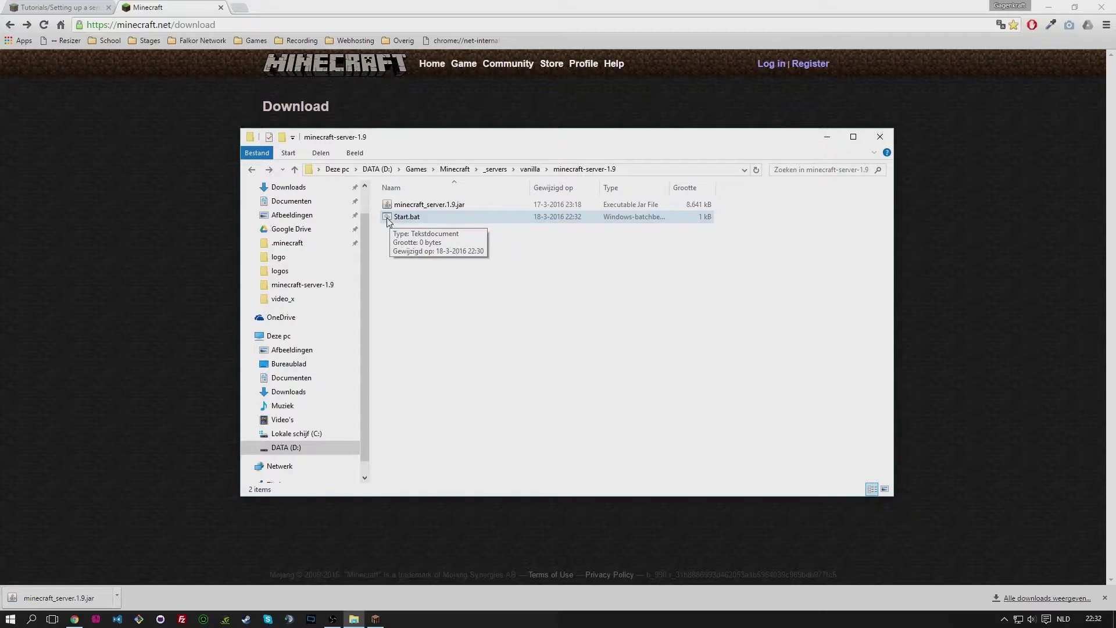
Step: Run Start.bat to generate the server files in the minecraft-server-1.9 folder
{"action": "double_click", "coordinate": [439, 220]}
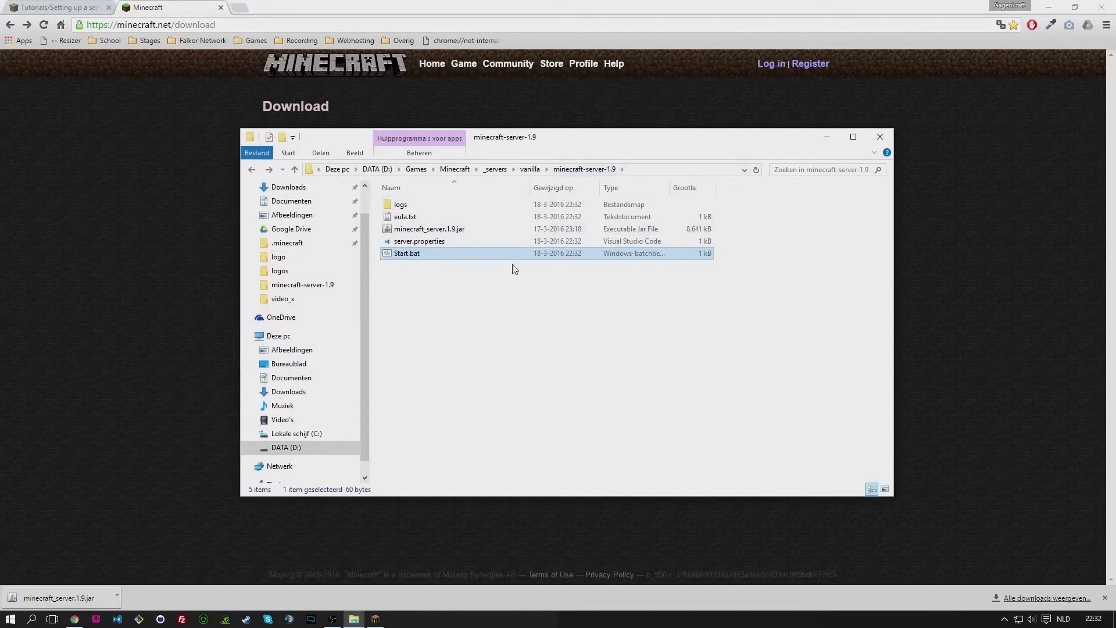
{"action": "left_click", "coordinate": [436, 401]}
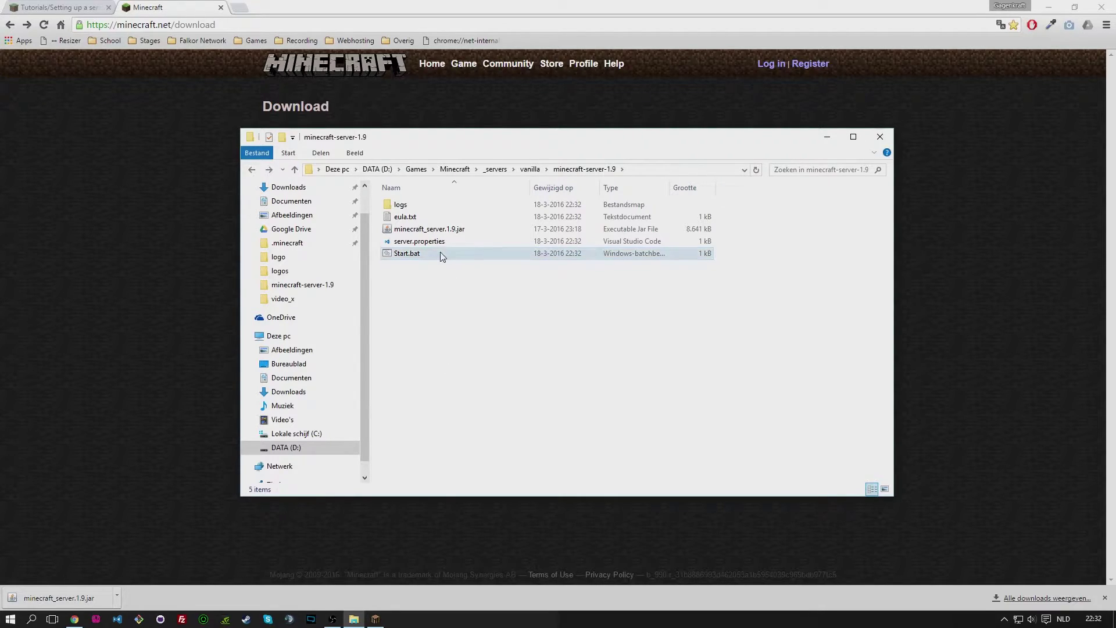
Step: Set eula=true in eula.txt of the minecraft-server-1.9 folder, save the file and put its window away
{"action": "double_click", "coordinate": [437, 218]}
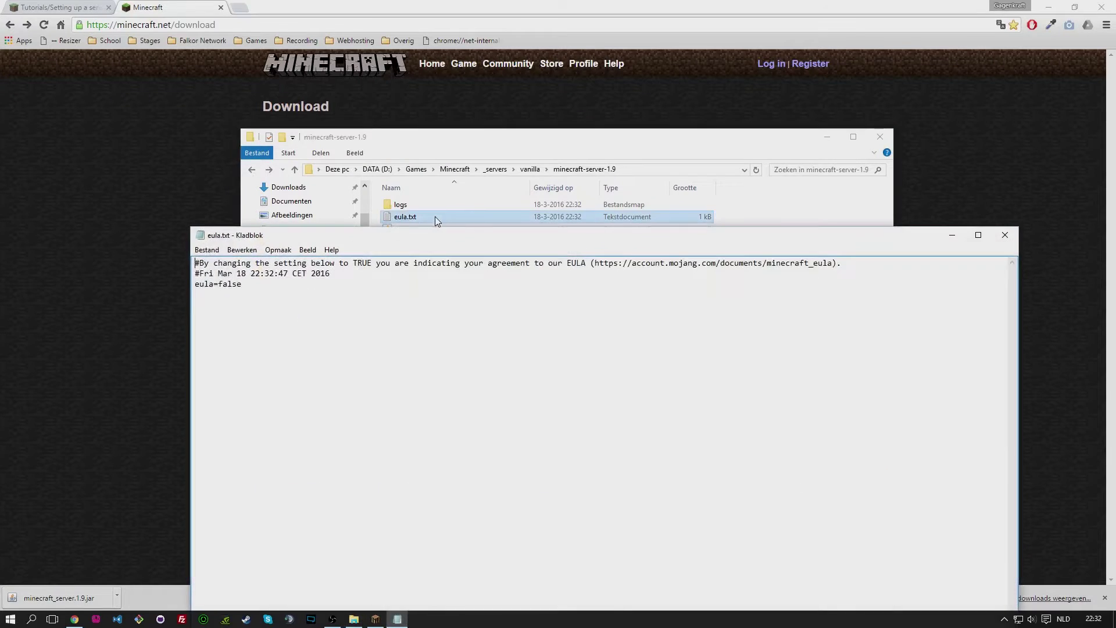
{"action": "double_click", "coordinate": [228, 283]}
{"action": "left_click", "coordinate": [250, 285]}
{"action": "key", "text": "BackSpace"}
{"action": "key", "text": "BackSpace"}
{"action": "key", "text": "BackSpace"}
{"action": "key", "text": "BackSpace"}
{"action": "key", "text": "BackSpace"}
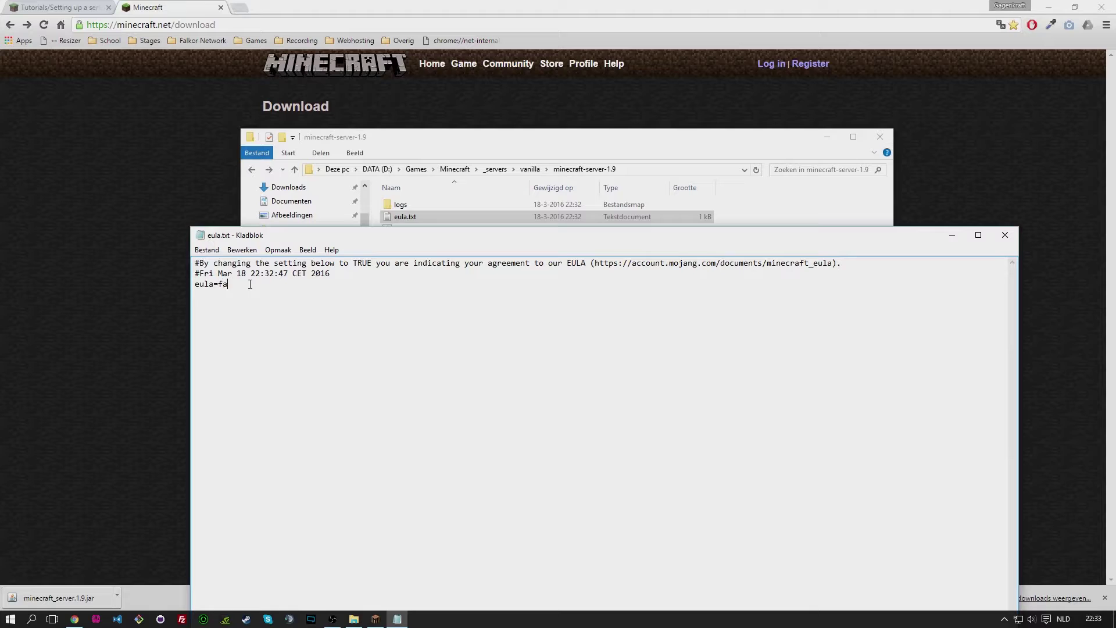
{"action": "type", "text": "true"}
{"action": "left_click", "coordinate": [238, 250]}
{"action": "mouse_move", "coordinate": [207, 250]}
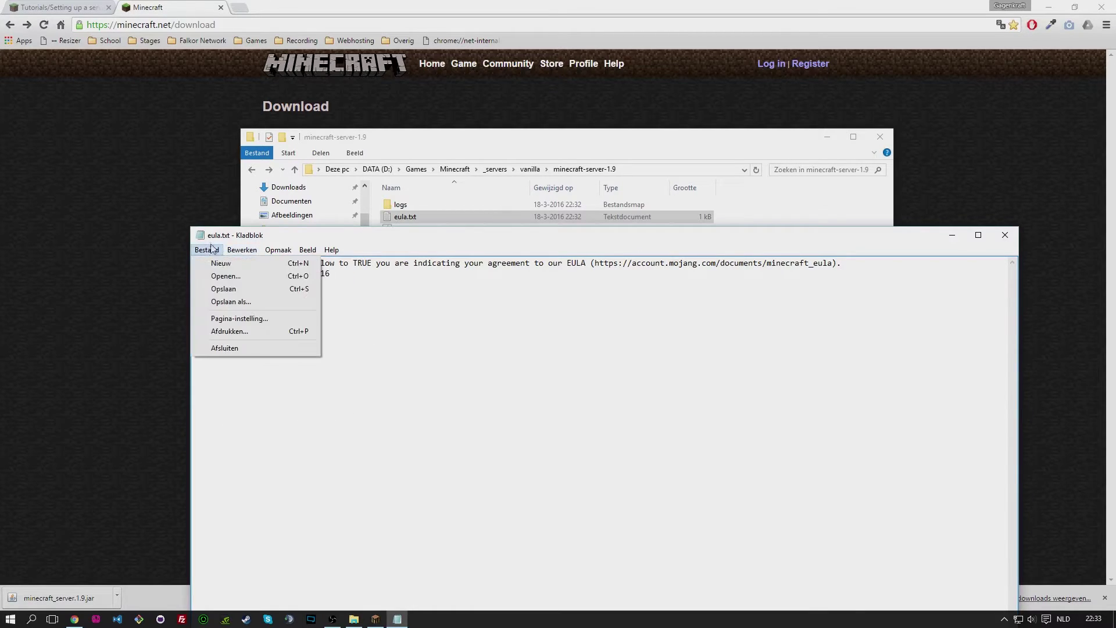
{"action": "left_click", "coordinate": [226, 289]}
{"action": "left_click", "coordinate": [950, 236]}
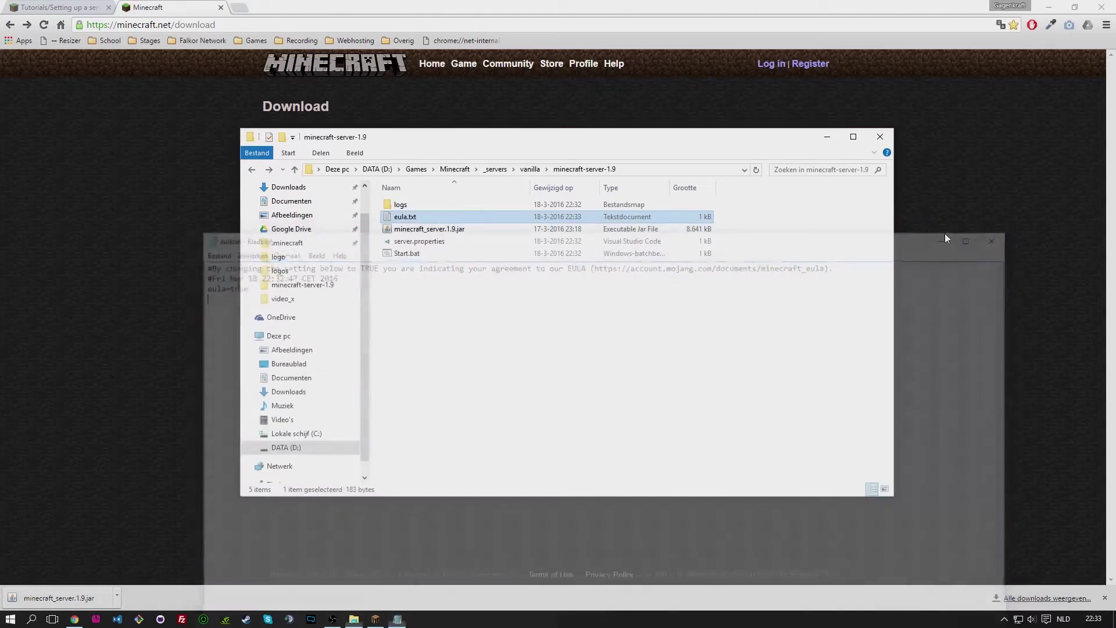
Step: Run Start.bat to start the server and switch to the Minecraft 1.9 game client
{"action": "double_click", "coordinate": [451, 257]}
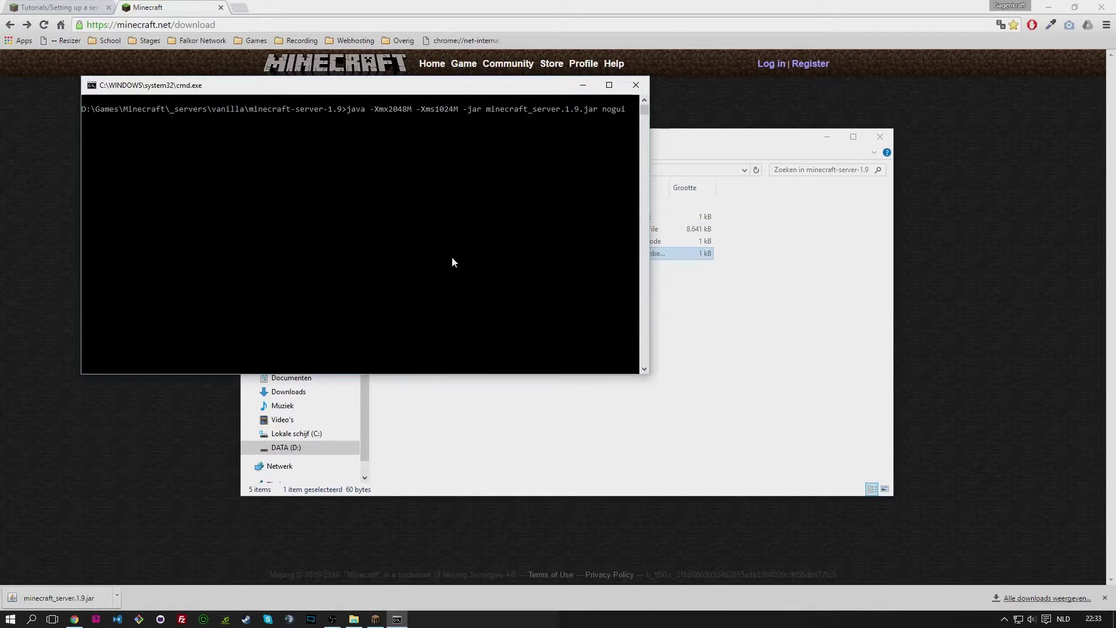
{"action": "left_click_drag", "start_coordinate": [488, 92], "coordinate": [684, 196]}
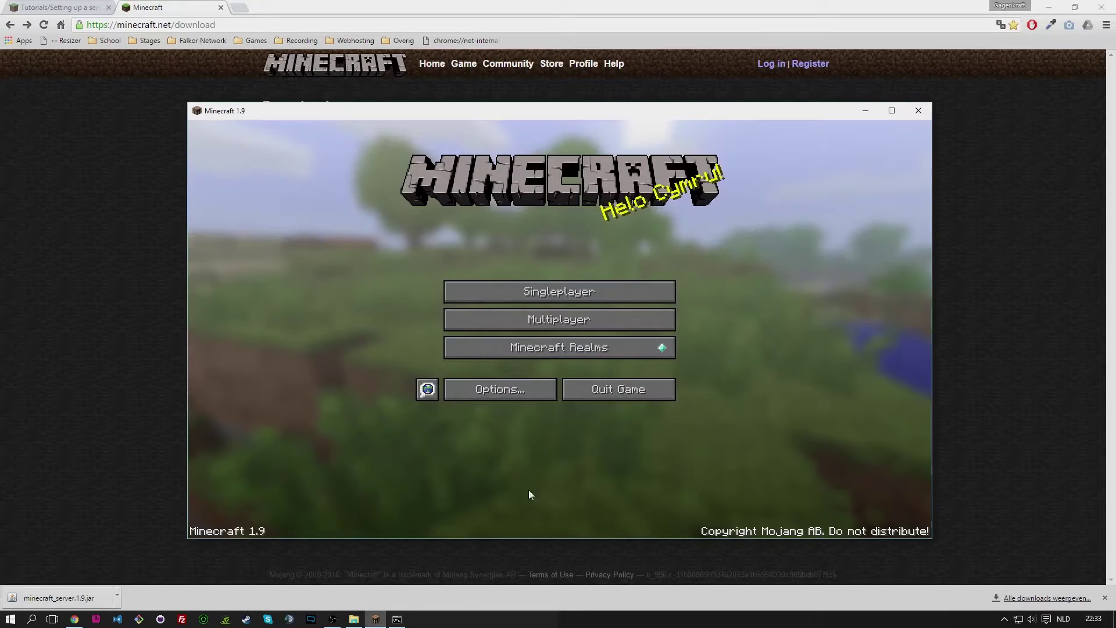
{"action": "left_click", "coordinate": [376, 619]}
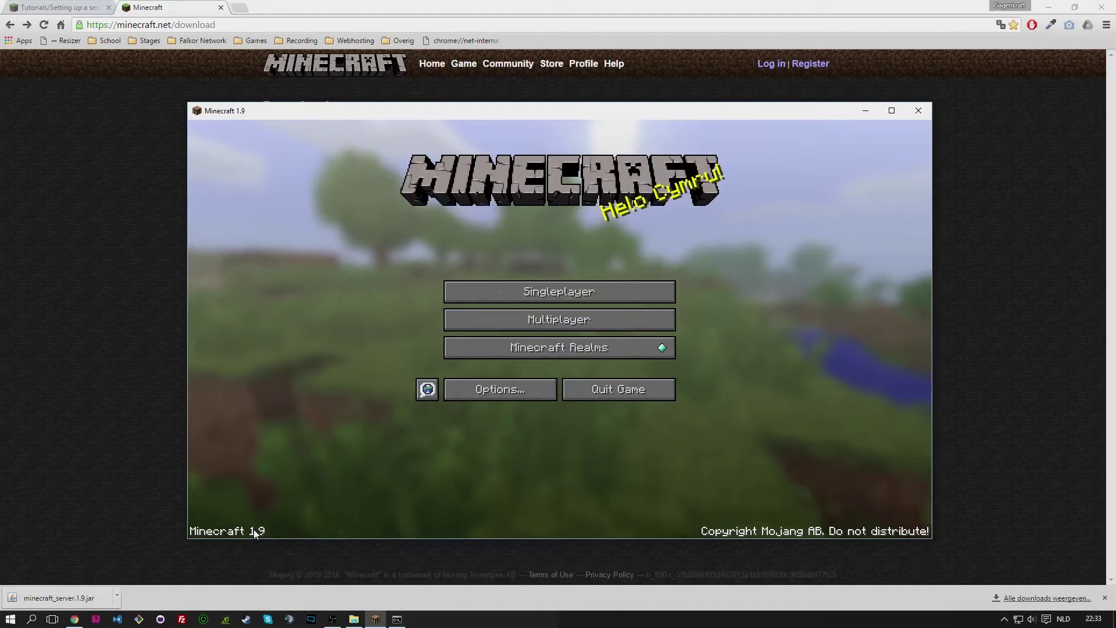
Step: Check the server address of the Minecraft Plugin Tutorials entry in the multiplayer list and join that server
{"action": "left_click", "coordinate": [560, 321]}
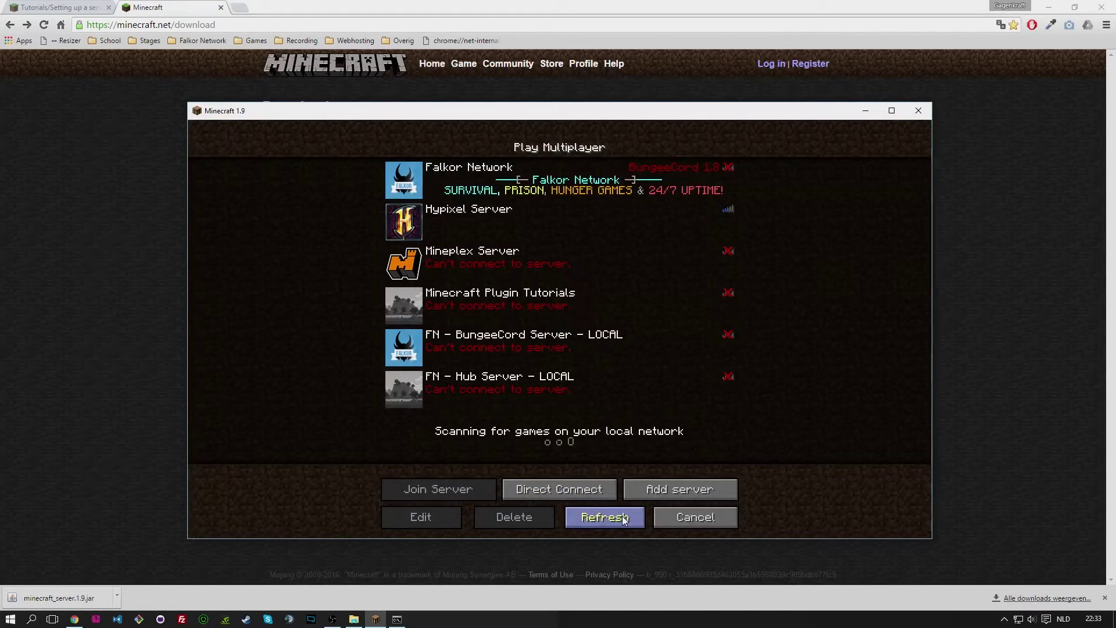
{"action": "left_click", "coordinate": [526, 305]}
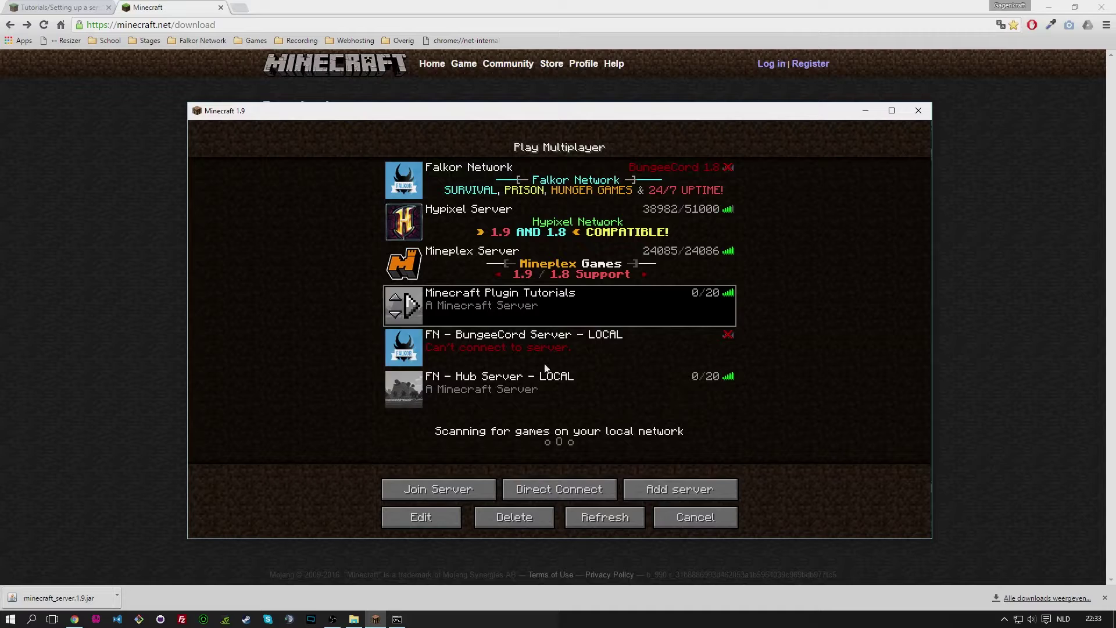
{"action": "left_click", "coordinate": [452, 521]}
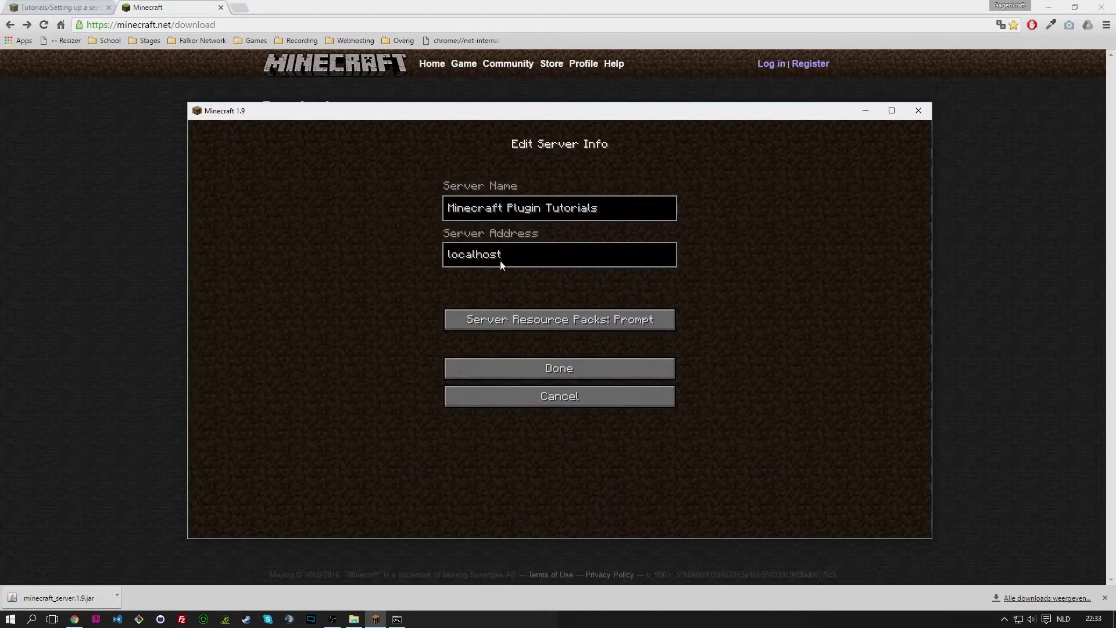
{"action": "left_click", "coordinate": [553, 397]}
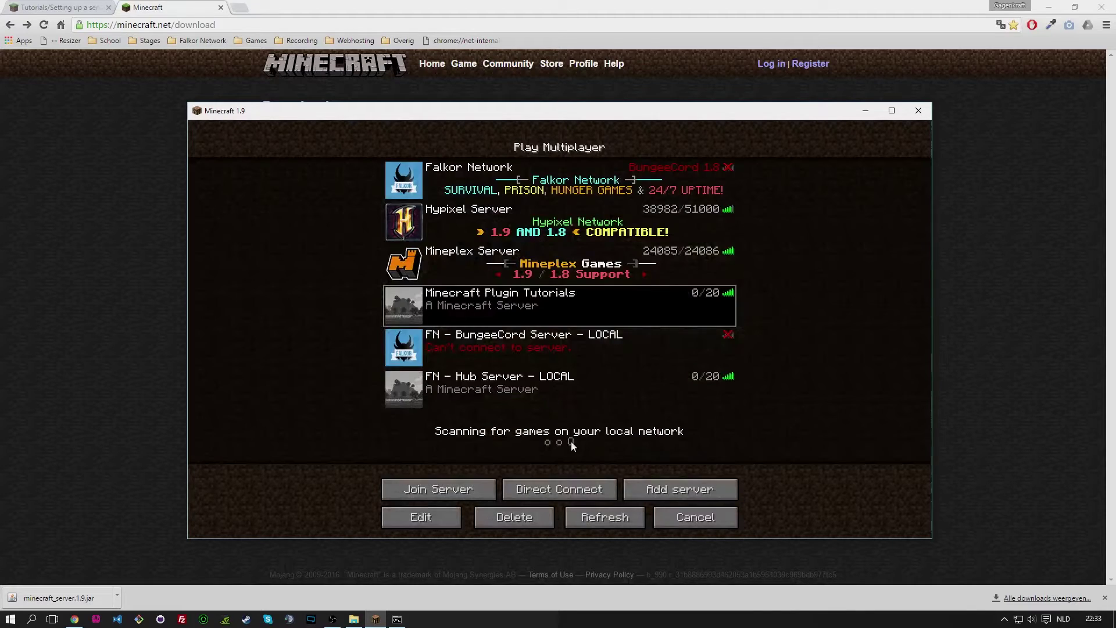
{"action": "left_click", "coordinate": [415, 494]}
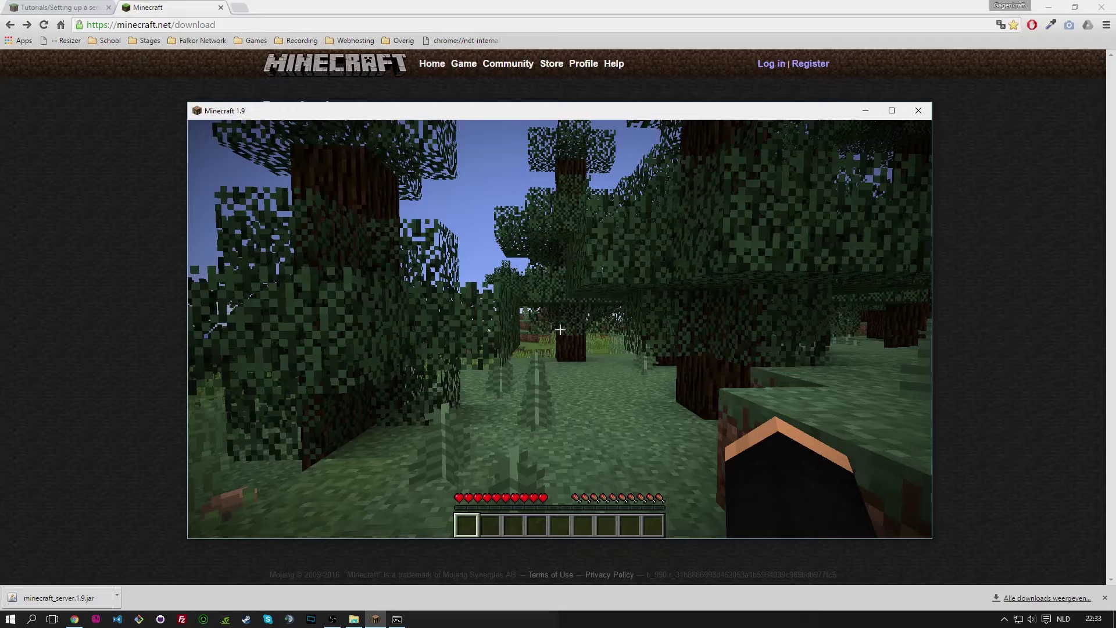
Step: Look around the server world, briefly showing the debug overlay, and disconnect from the server
{"action": "key", "text": "F3"}
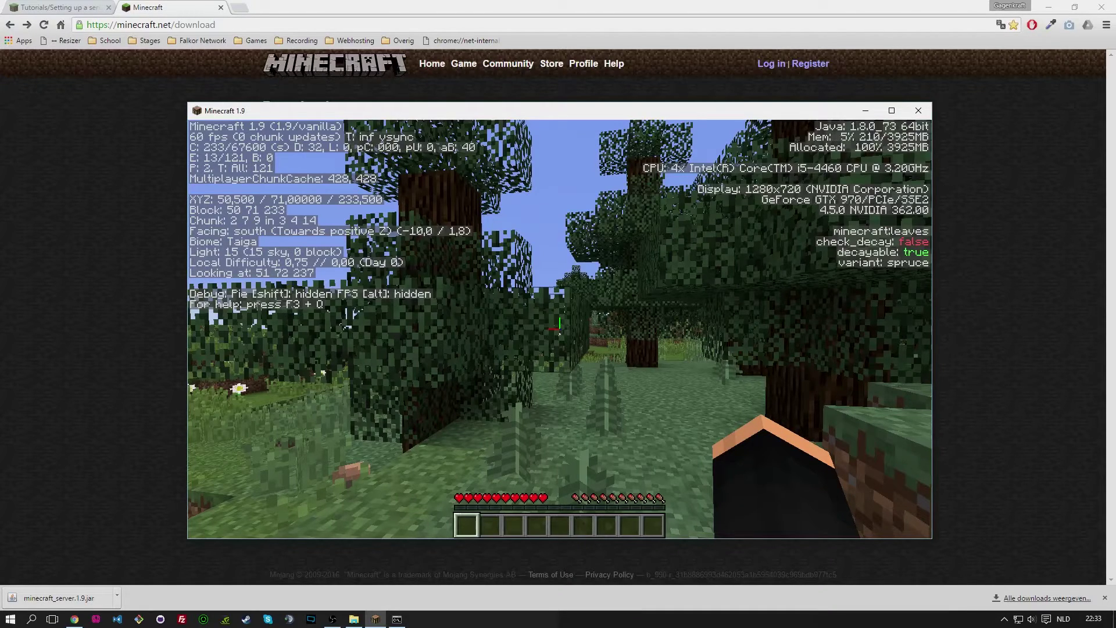
{"action": "key", "text": "F3"}
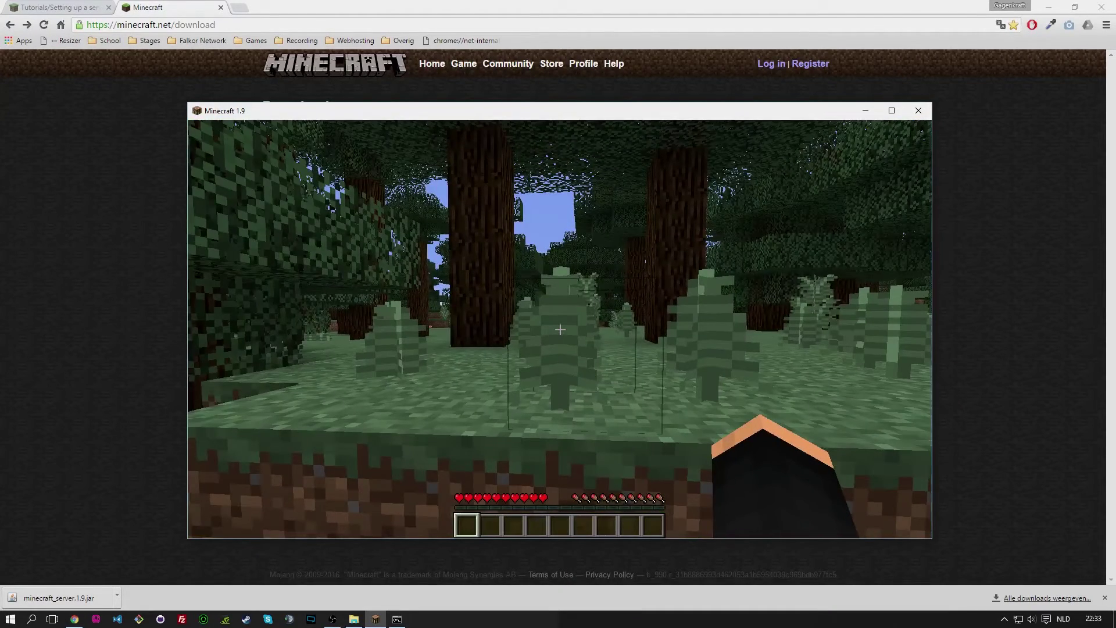
{"action": "key", "text": "w"}
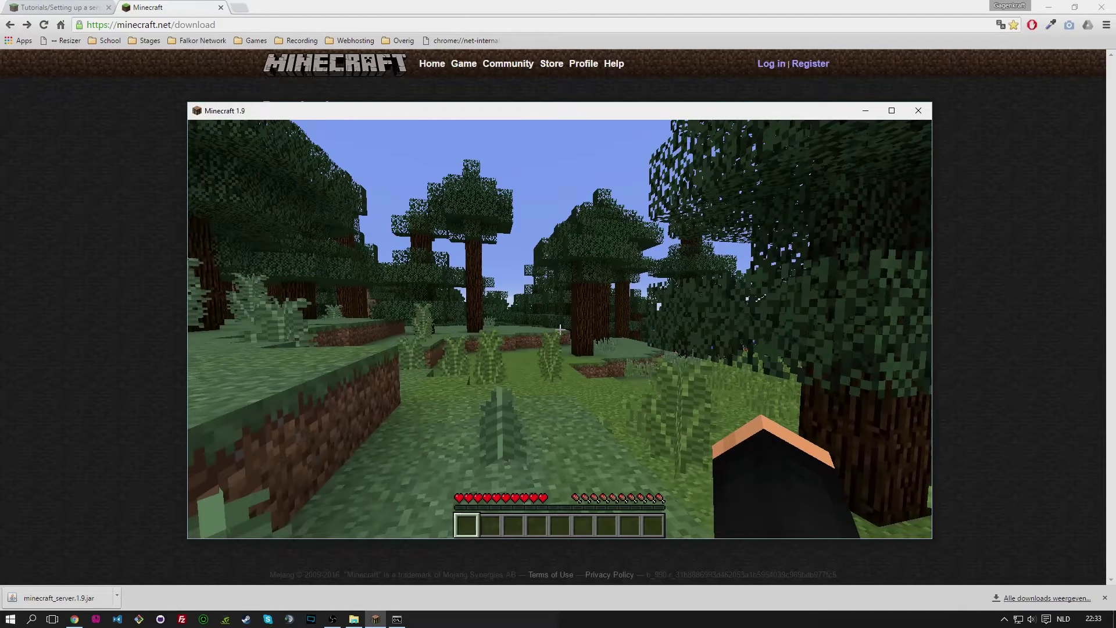
{"action": "key", "text": "Escape"}
{"action": "left_click", "coordinate": [573, 355]}
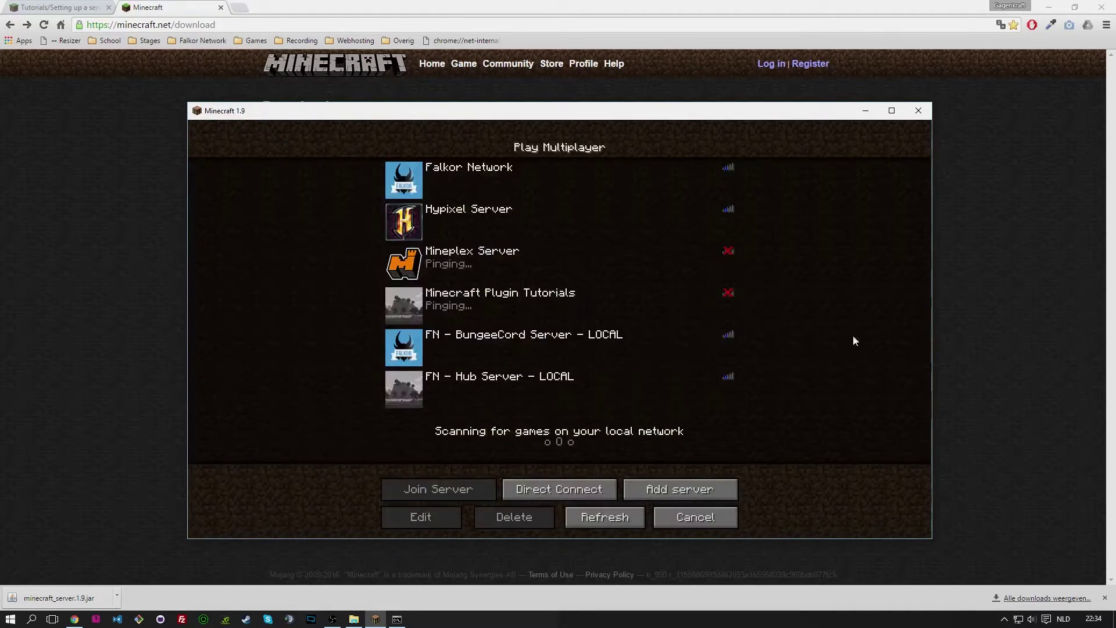
Step: Switch to the server console and shut the server down with the stop command
{"action": "left_click", "coordinate": [1035, 274]}
{"action": "left_click", "coordinate": [397, 619]}
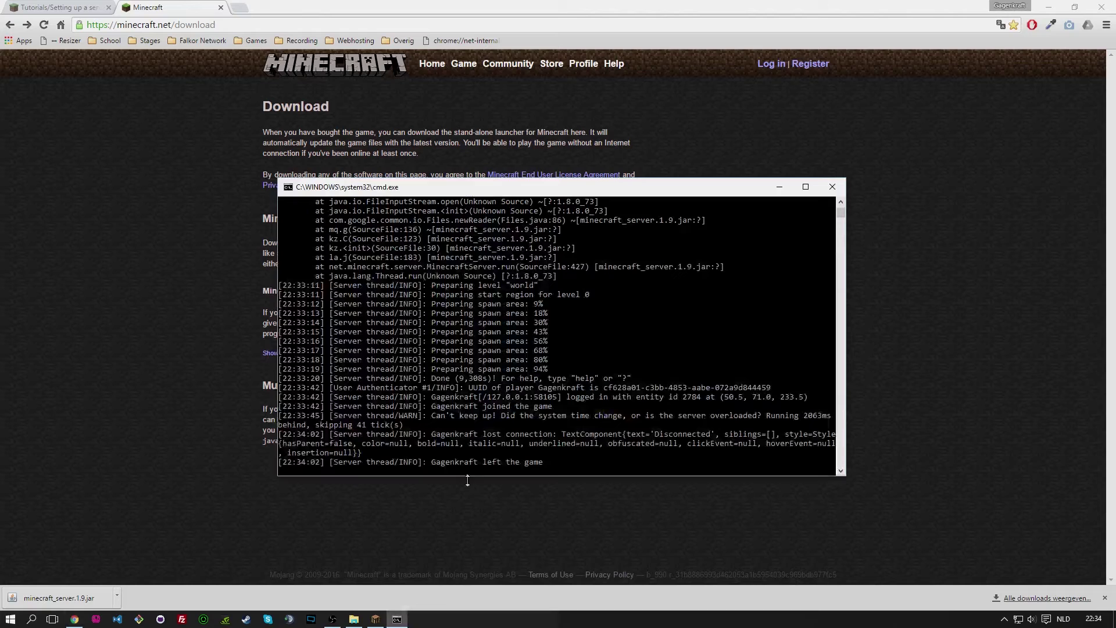
{"action": "left_click", "coordinate": [518, 443]}
{"action": "type", "text": "stop"}
{"action": "key", "text": "Return"}
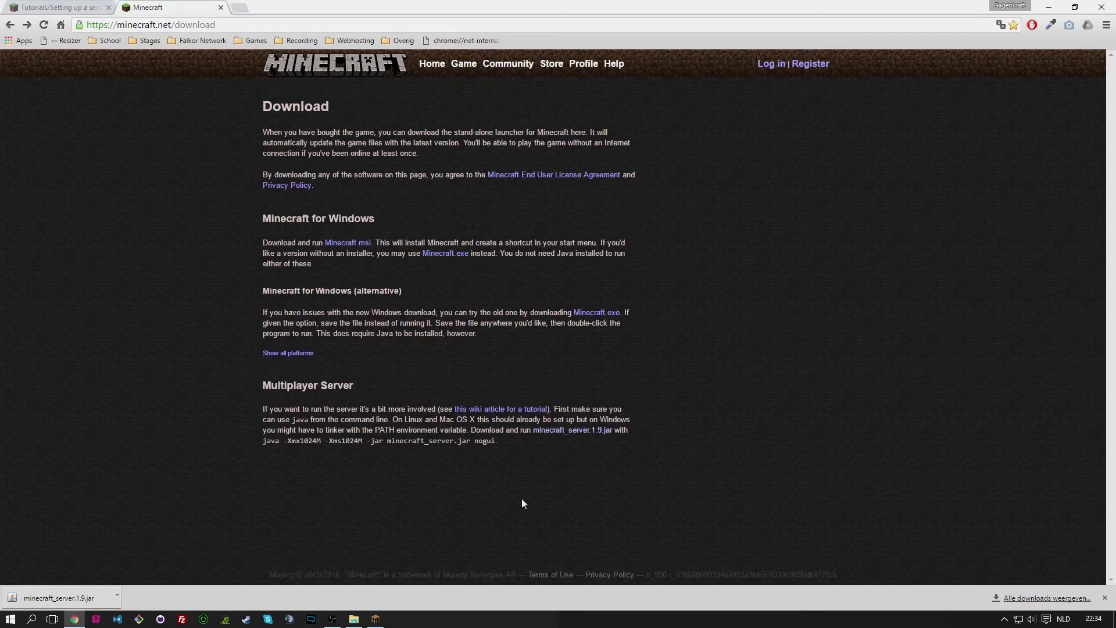
Step: Return to the file manager and open the spigot-1.9 folder under _servers\spigot
{"action": "left_click", "coordinate": [354, 619]}
{"action": "left_click", "coordinate": [605, 401]}
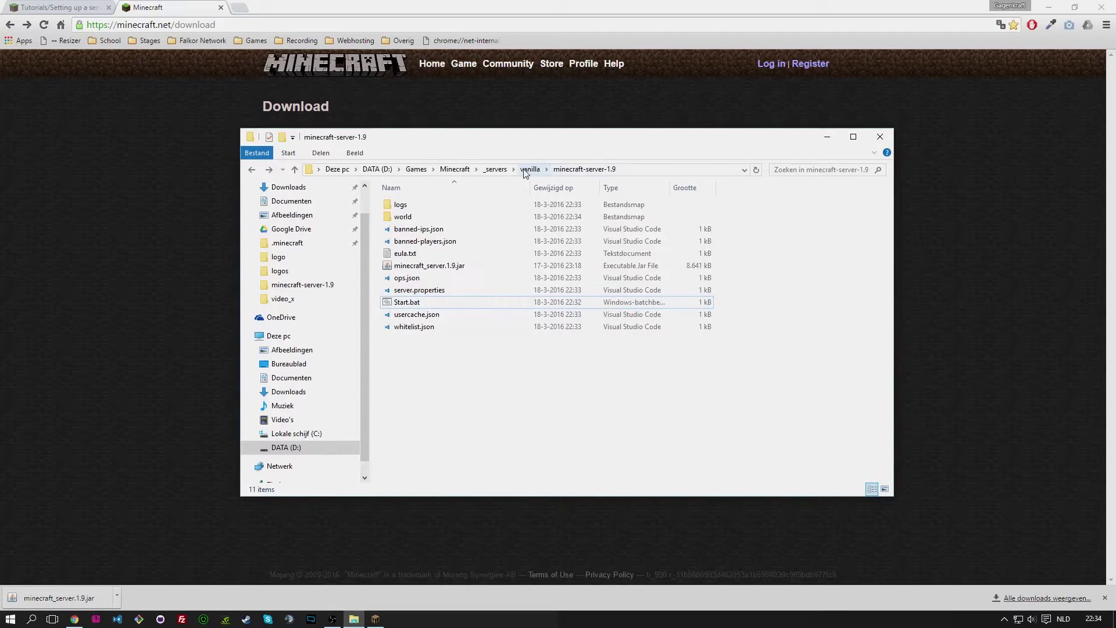
{"action": "left_click", "coordinate": [496, 169]}
{"action": "double_click", "coordinate": [446, 218]}
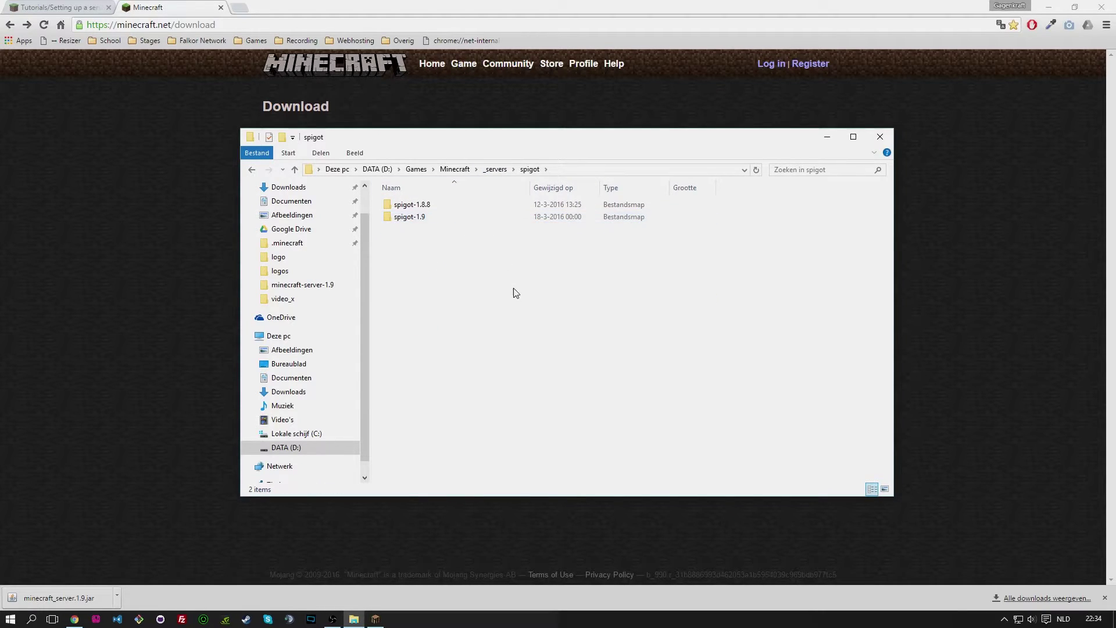
{"action": "double_click", "coordinate": [429, 220]}
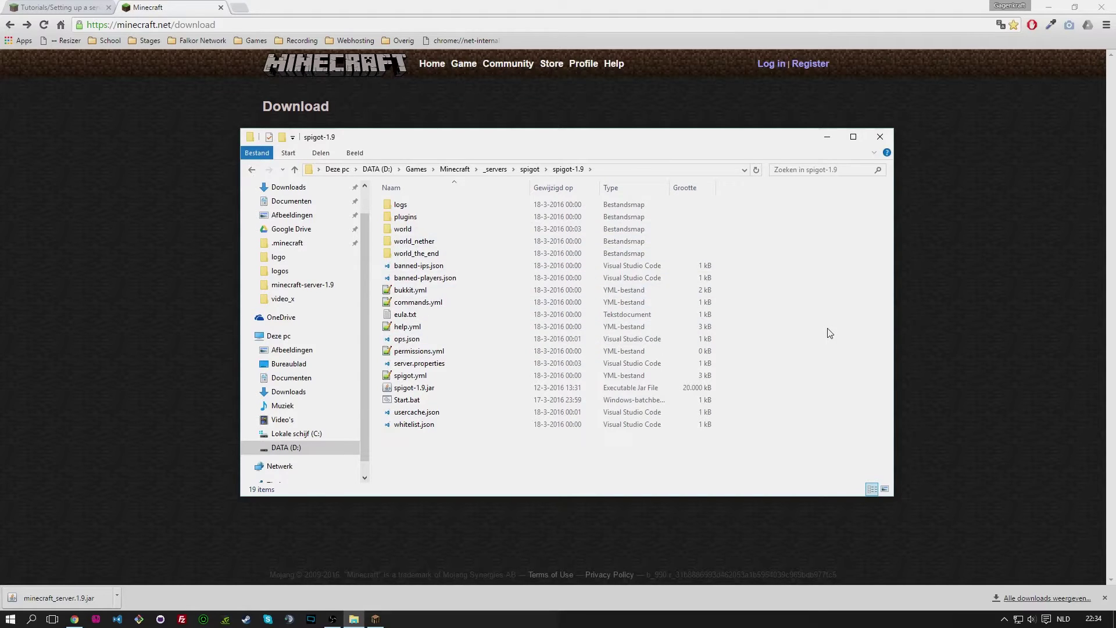
Step: Permanently delete everything in the spigot-1.9 folder except spigot-1.9.jar
{"action": "key", "text": "ctrl+a"}
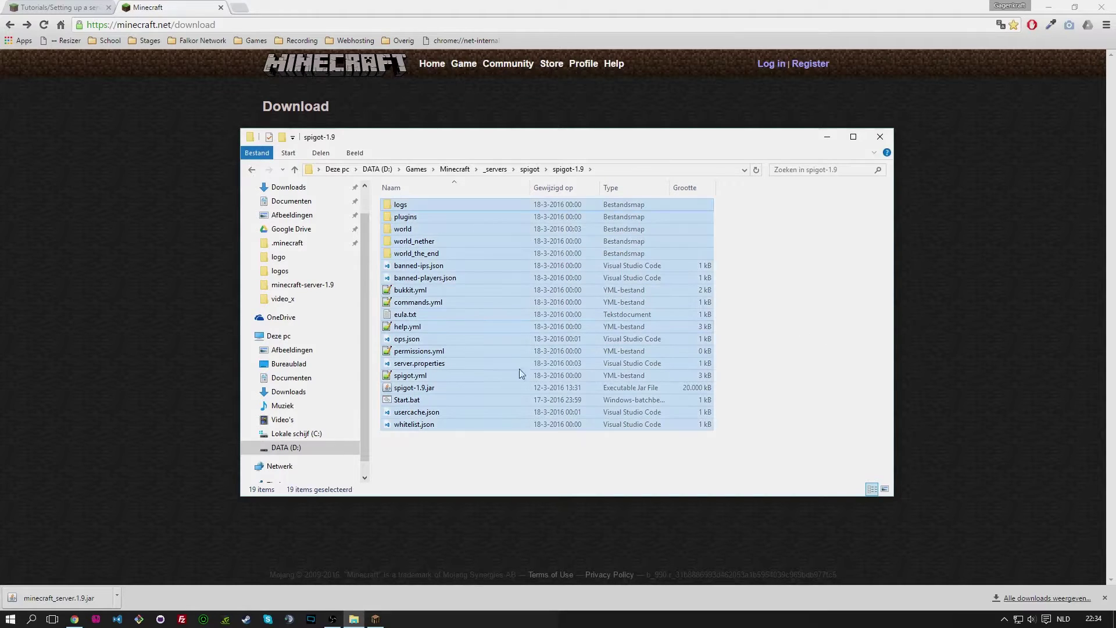
{"action": "left_click", "coordinate": [430, 389], "text": "ctrl"}
{"action": "key", "text": "shift+Delete"}
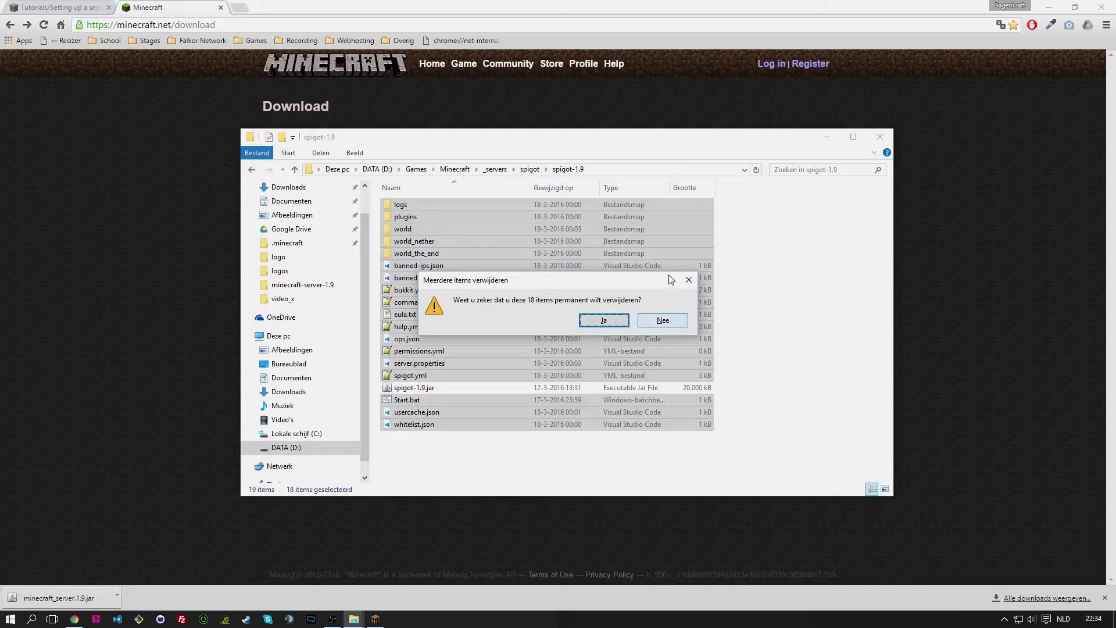
{"action": "key", "text": "Return"}
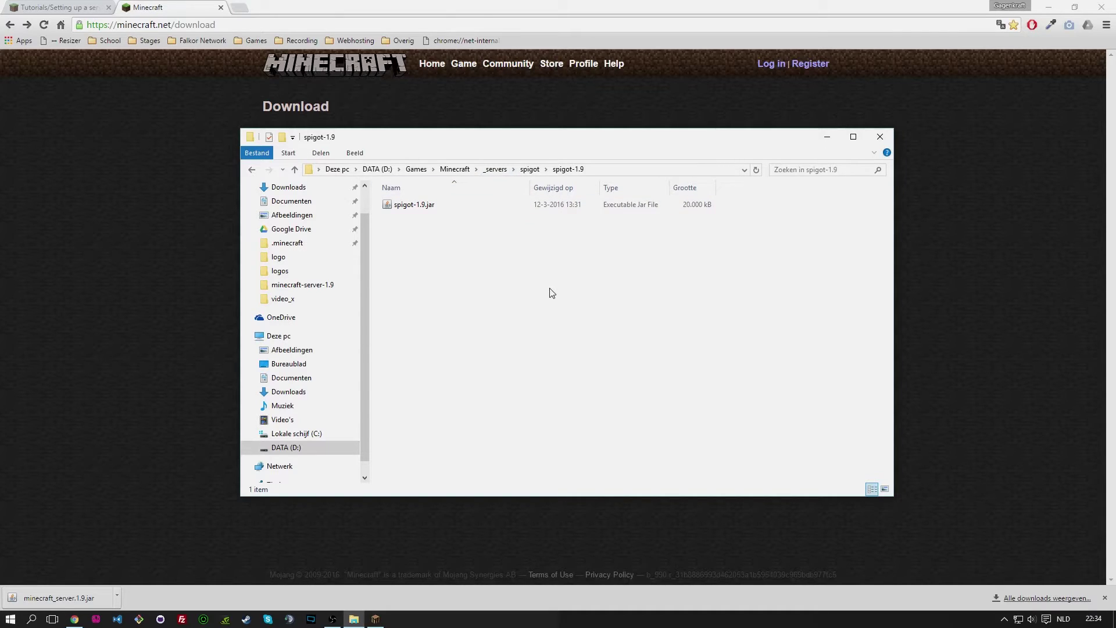
{"action": "right_click", "coordinate": [531, 308]}
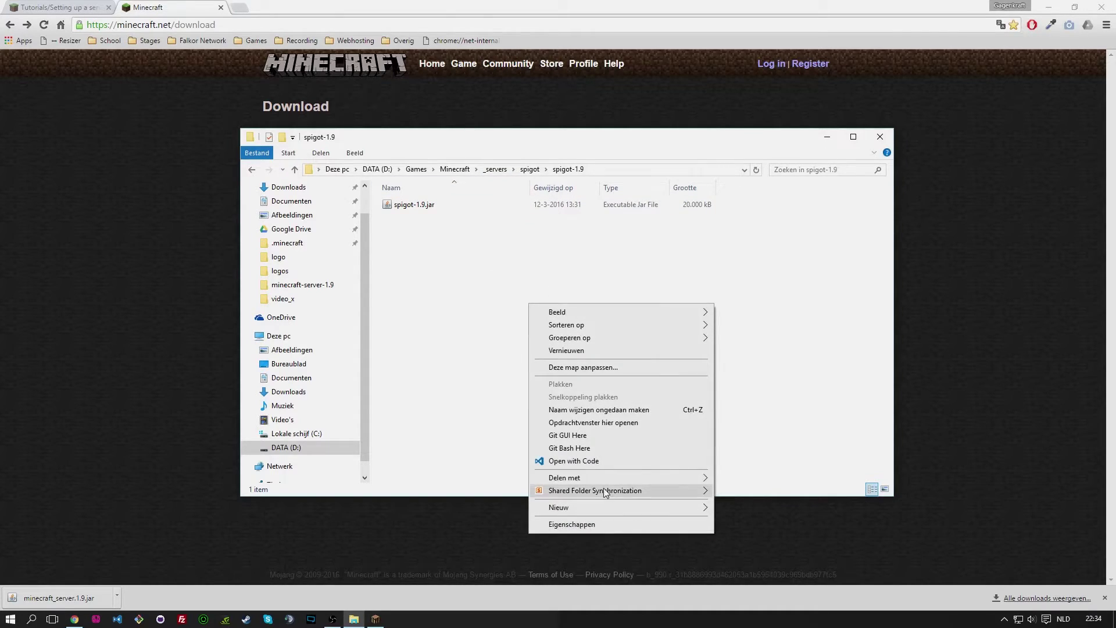
{"action": "mouse_move", "coordinate": [650, 493]}
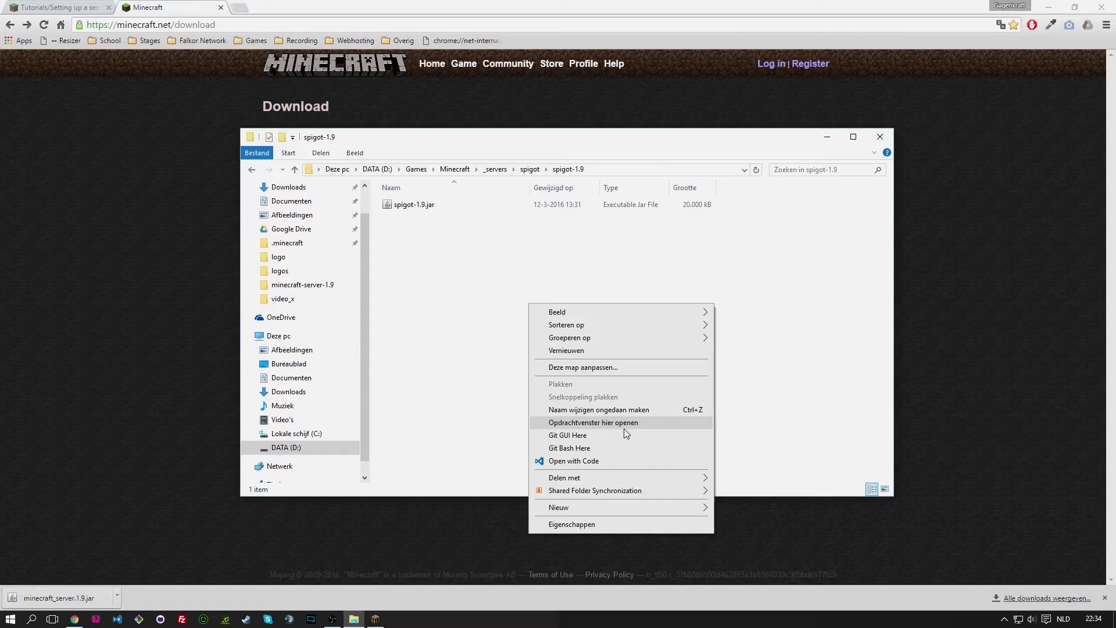
{"action": "left_click", "coordinate": [593, 422]}
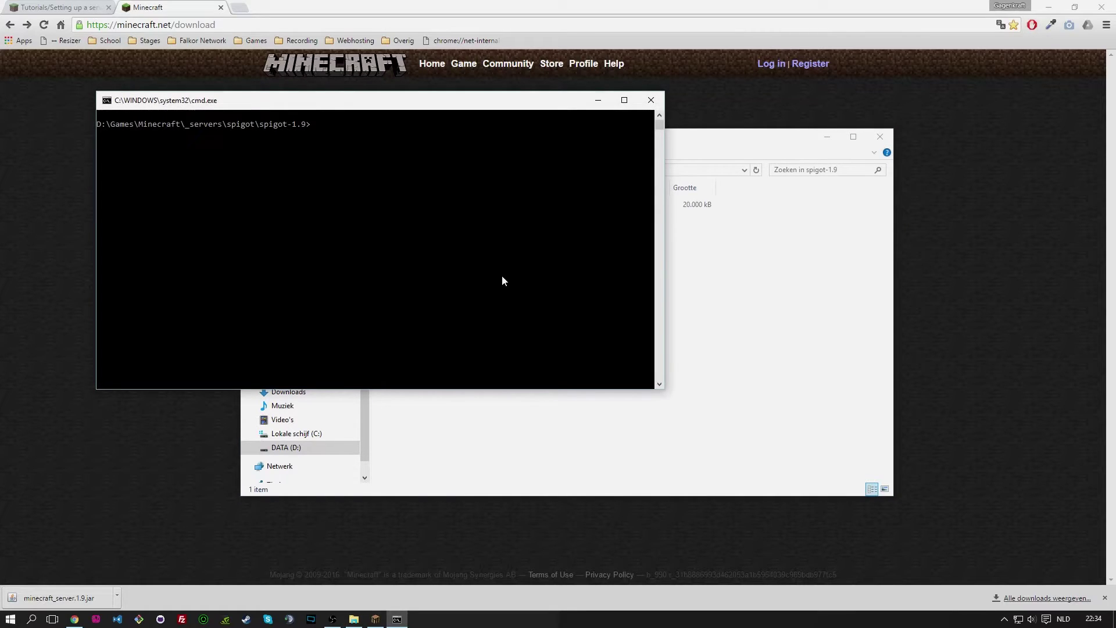
{"action": "type", "text": "java -jar Buildtoo"}
{"action": "key", "text": "BackSpace"}
{"action": "key", "text": "BackSpace"}
{"action": "type", "text": "ools.jar --reve"}
{"action": "key", "text": "BackSpace"}
{"action": "key", "text": "BackSpace"}
{"action": "key", "text": "BackSpace"}
{"action": "key", "text": "BackSpace"}
{"action": "key", "text": "BackSpace"}
{"action": "key", "text": "BackSpace"}
{"action": "key", "text": "BackSpace"}
{"action": "key", "text": "BackSpace"}
{"action": "left_click", "coordinate": [651, 100]}
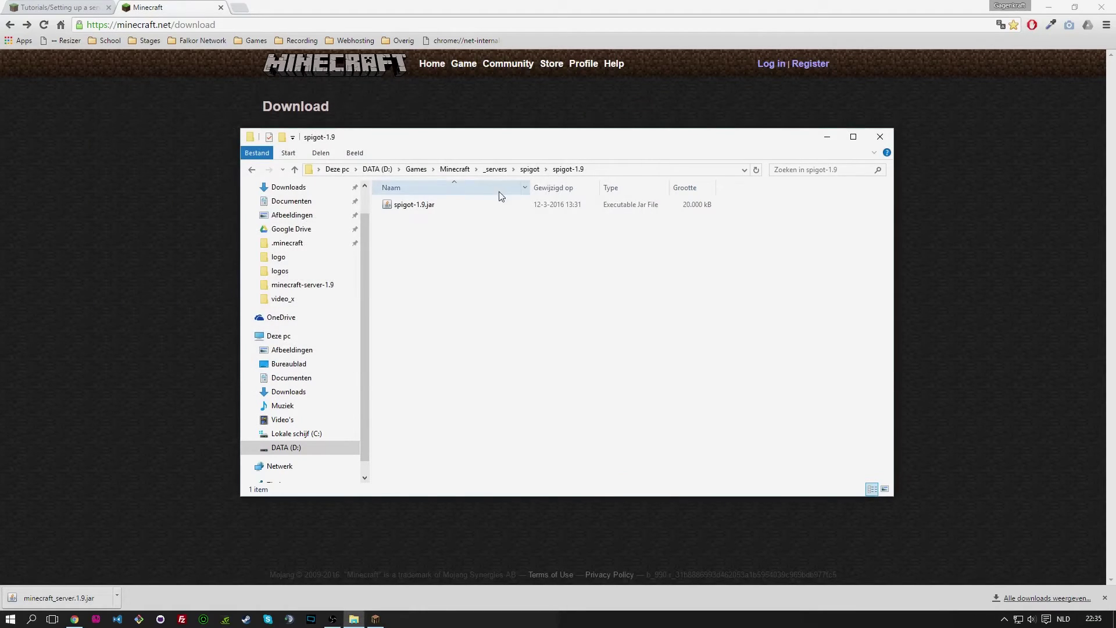
Step: Copy Start.bat from the spigot-1.8.8 folder into the spigot-1.9 folder
{"action": "left_click", "coordinate": [530, 169]}
{"action": "double_click", "coordinate": [461, 214]}
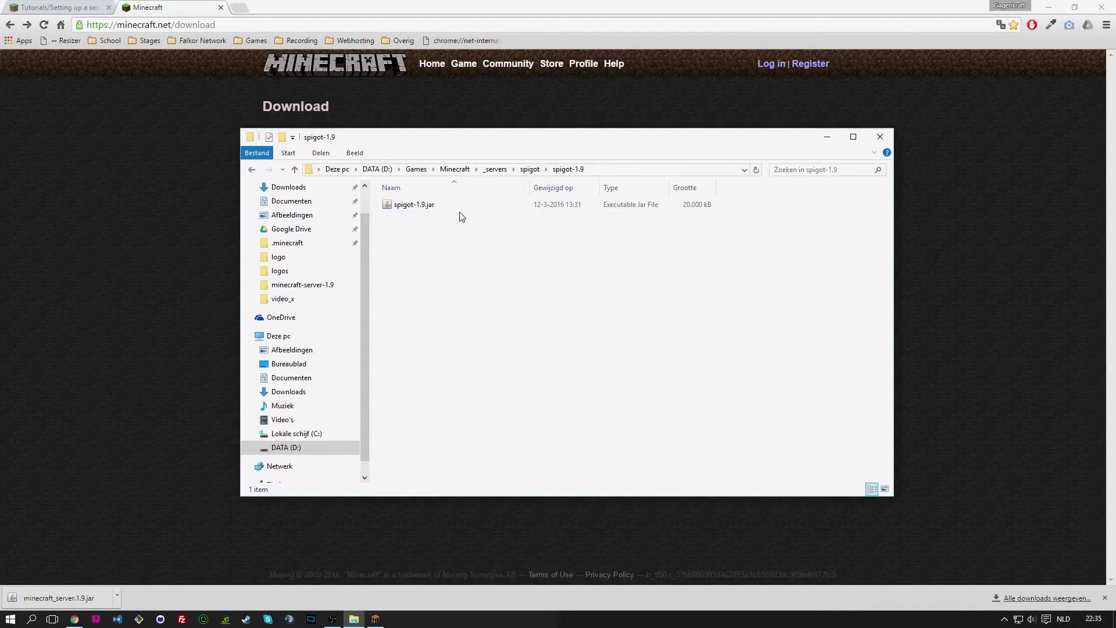
{"action": "left_click", "coordinate": [252, 171]}
{"action": "double_click", "coordinate": [422, 203]}
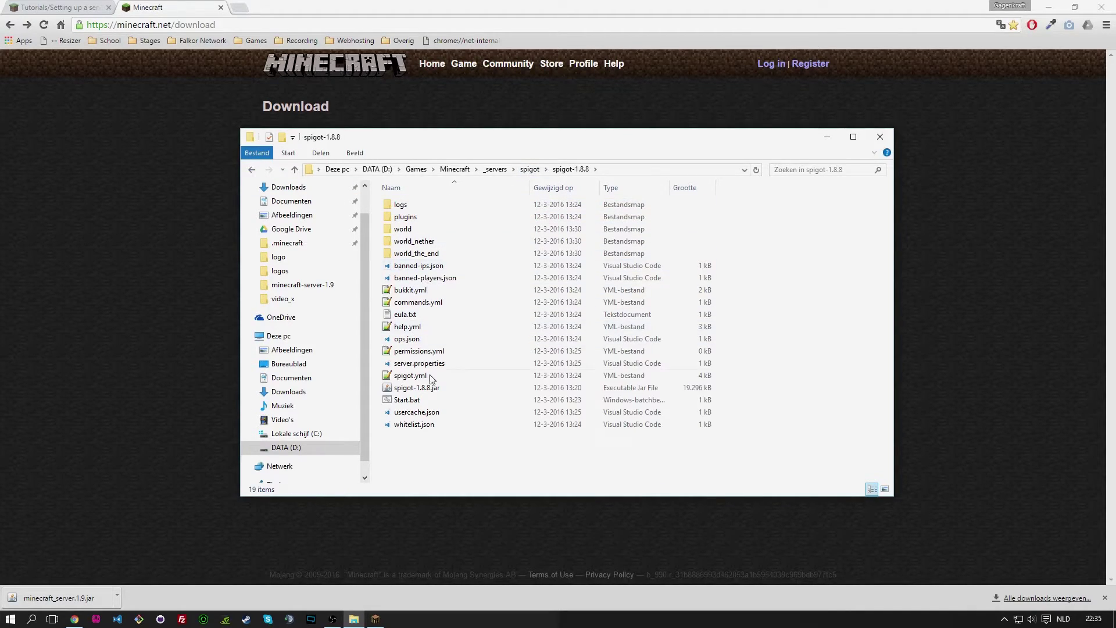
{"action": "left_click", "coordinate": [529, 169]}
{"action": "double_click", "coordinate": [424, 216]}
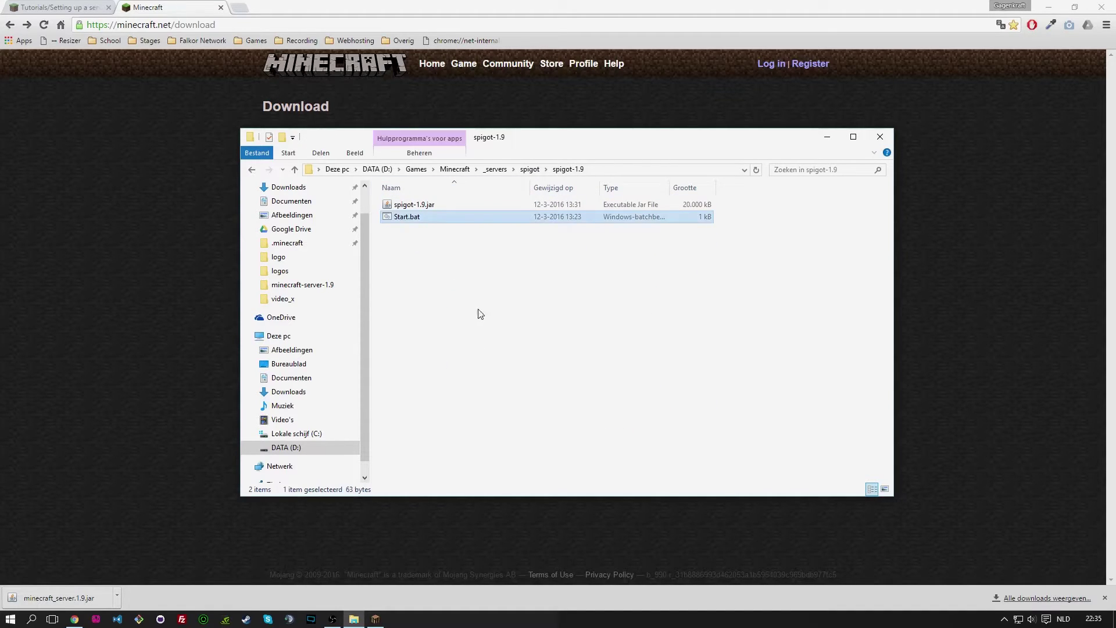
{"action": "right_click", "coordinate": [428, 221]}
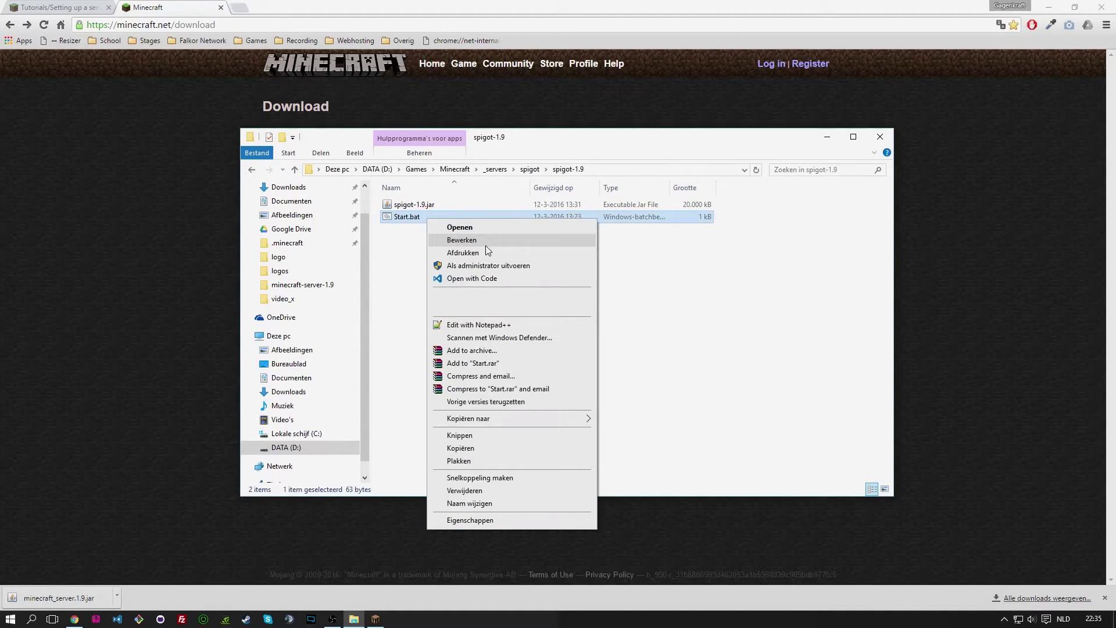
{"action": "left_click", "coordinate": [484, 325]}
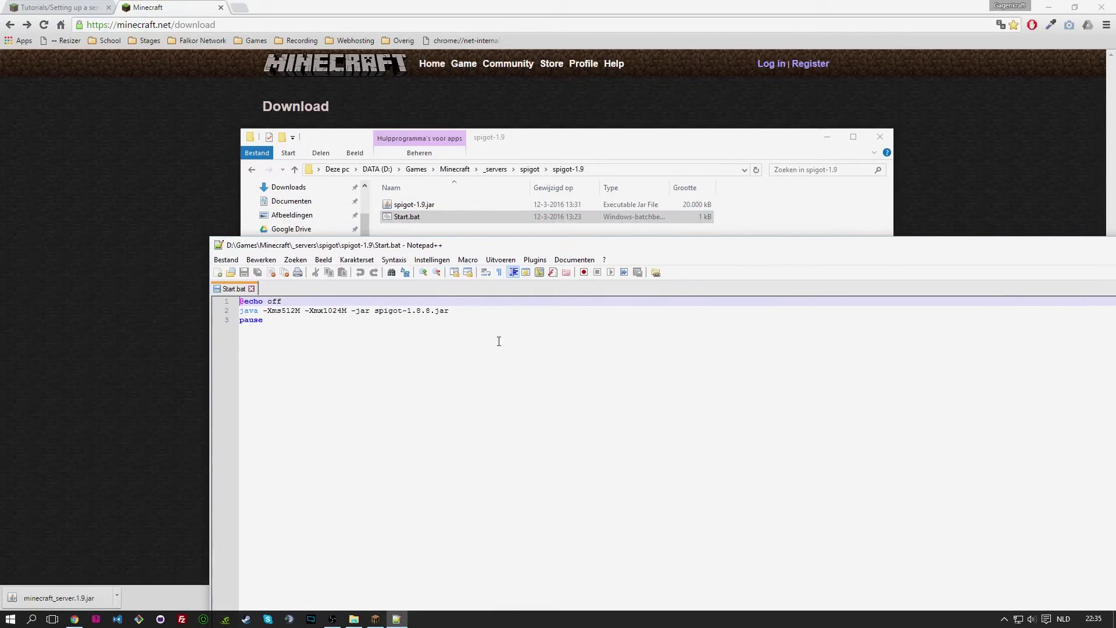
{"action": "left_click", "coordinate": [280, 324]}
{"action": "double_click", "coordinate": [251, 319]}
{"action": "left_click", "coordinate": [355, 352]}
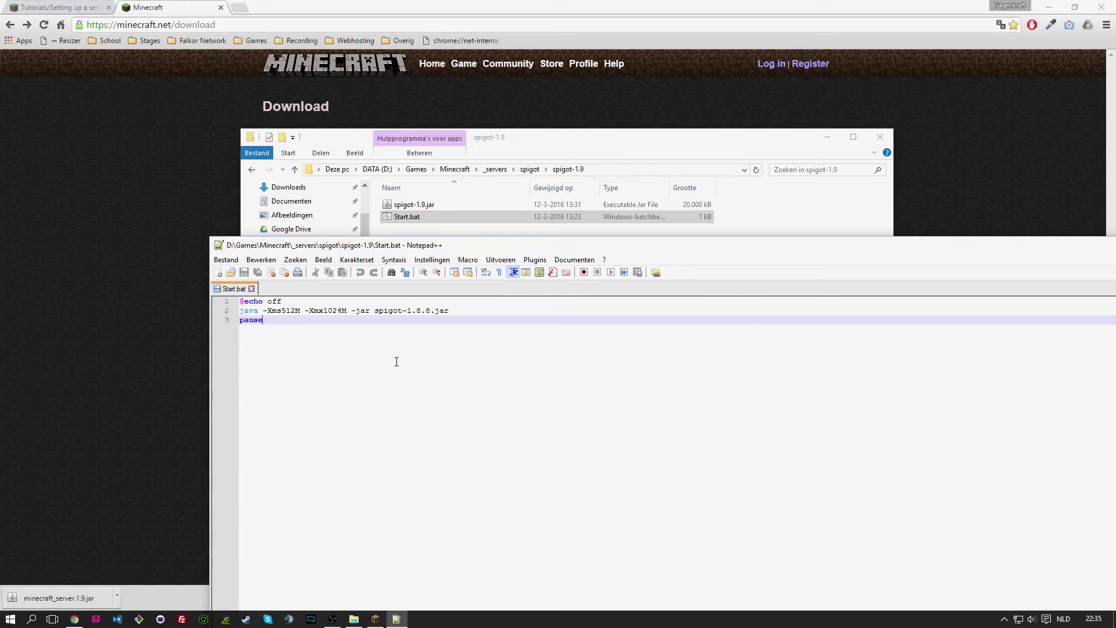
{"action": "left_click_drag", "start_coordinate": [293, 301], "coordinate": [241, 304]}
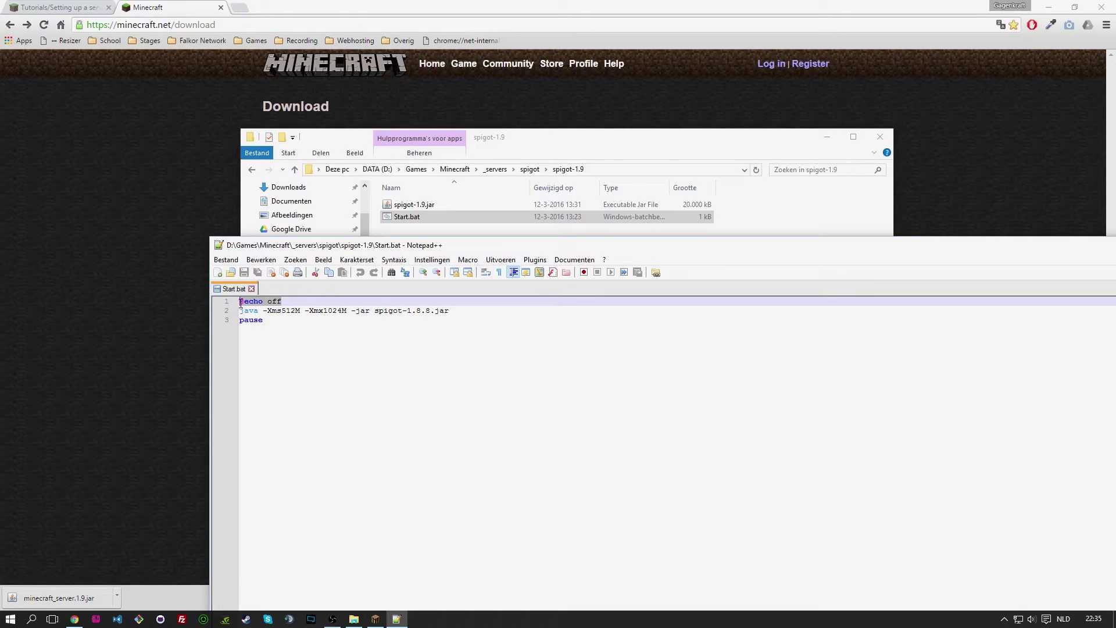
Step: Change the jar name in the java line of Start.bat to spigot-1.9.jar and save the file
{"action": "left_click", "coordinate": [452, 346]}
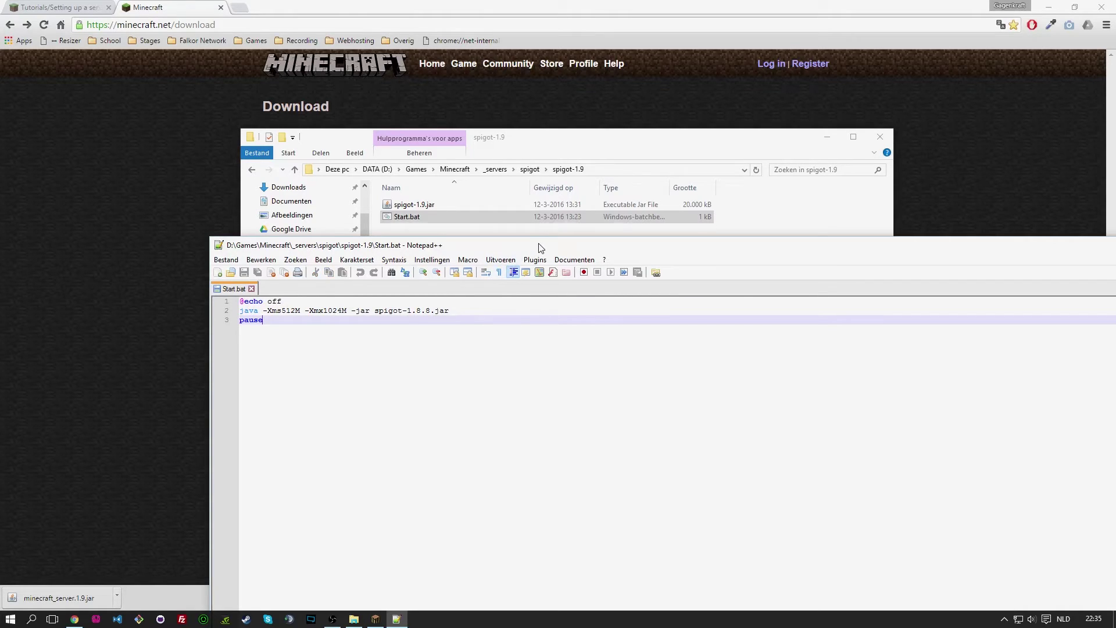
{"action": "left_click_drag", "start_coordinate": [540, 249], "coordinate": [492, 347]}
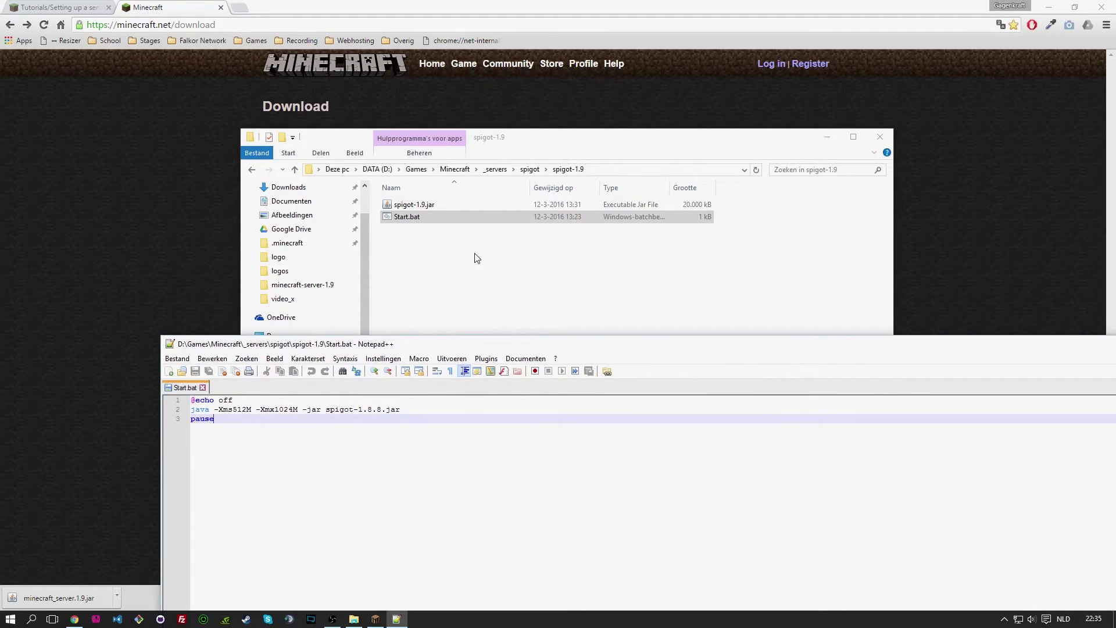
{"action": "left_click", "coordinate": [451, 220]}
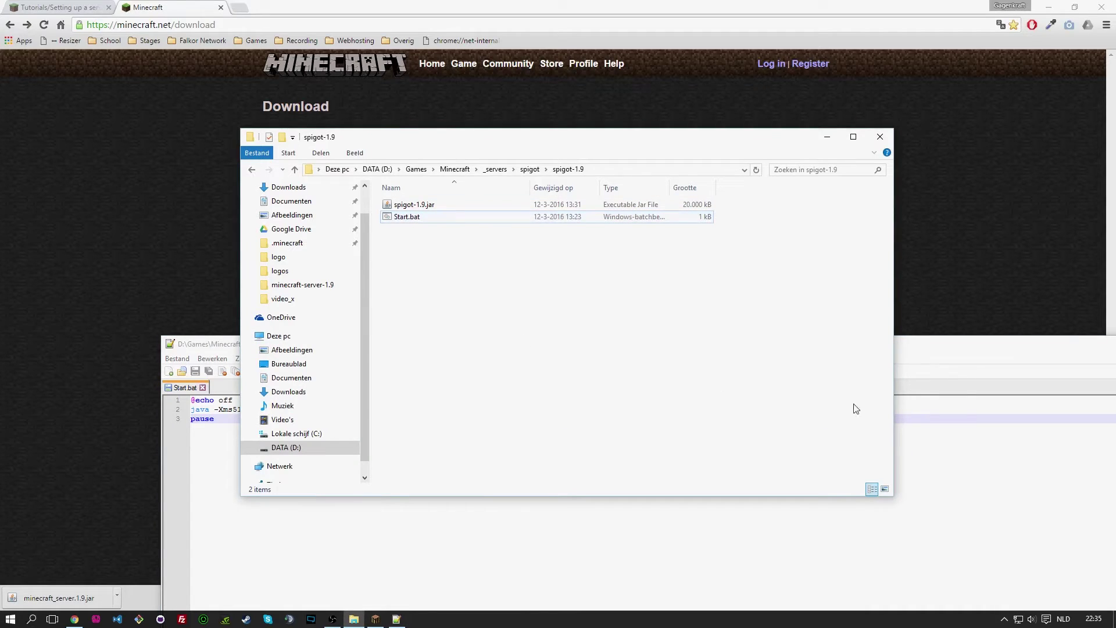
{"action": "key", "text": "alt+Tab"}
{"action": "left_click", "coordinate": [379, 414]}
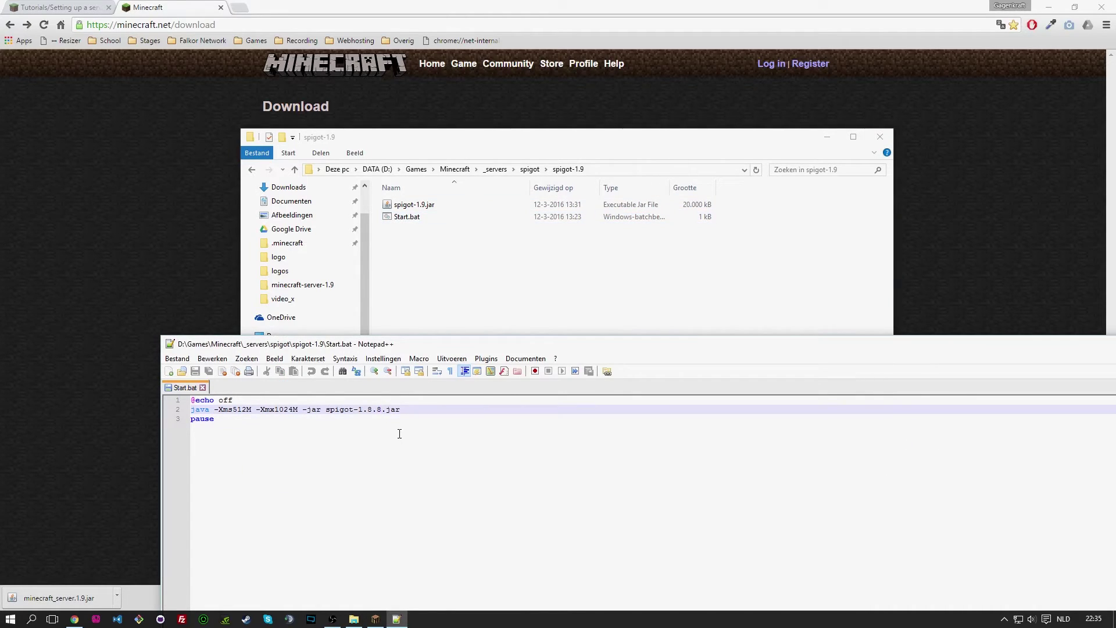
{"action": "key", "text": "BackSpace"}
{"action": "key", "text": "BackSpace"}
{"action": "key", "text": "BackSpace"}
{"action": "type", "text": "9"}
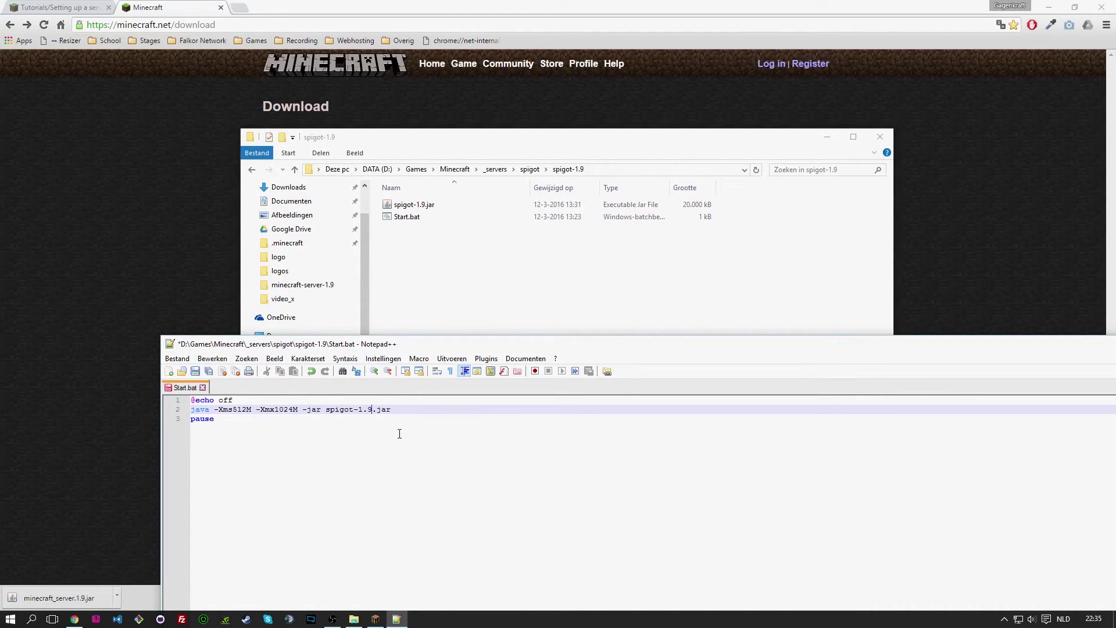
{"action": "left_click", "coordinate": [463, 497]}
{"action": "key", "text": "ctrl+s"}
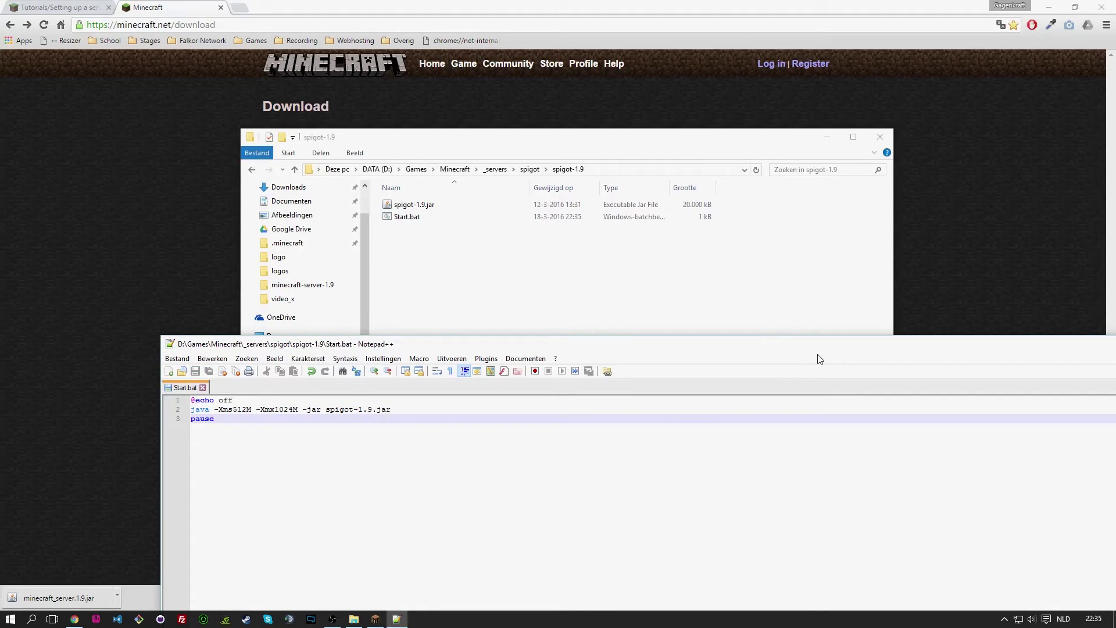
Step: Raise the maximum memory in Start.bat's java line to -Xmx2048M, save the file and close the editor
{"action": "left_click_drag", "start_coordinate": [709, 349], "coordinate": [585, 339]}
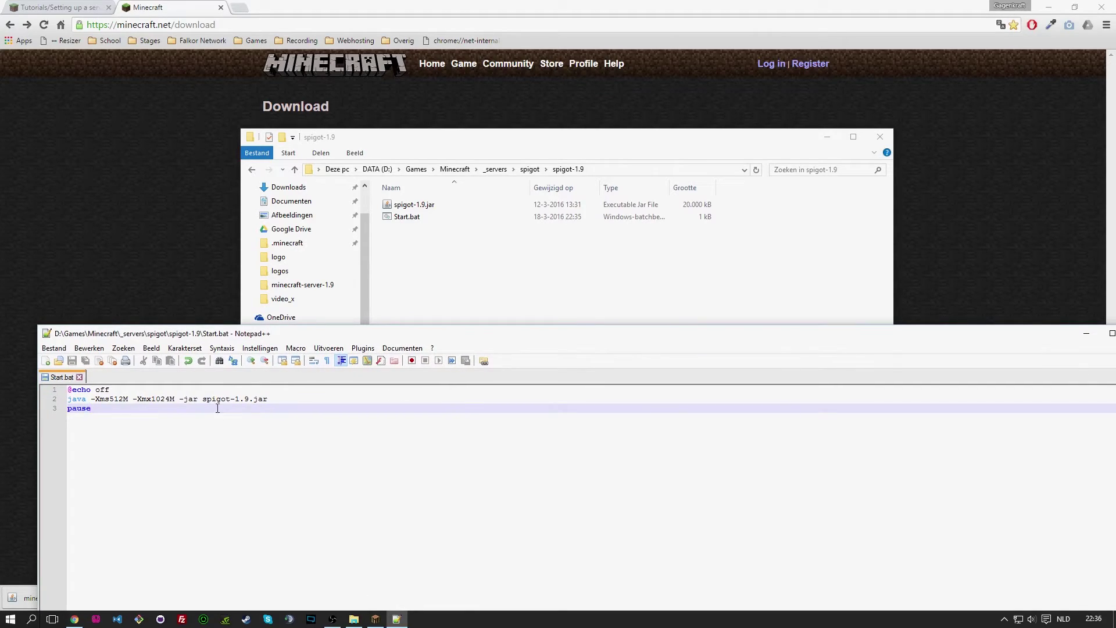
{"action": "left_click", "coordinate": [155, 400]}
{"action": "key", "text": "BackSpace"}
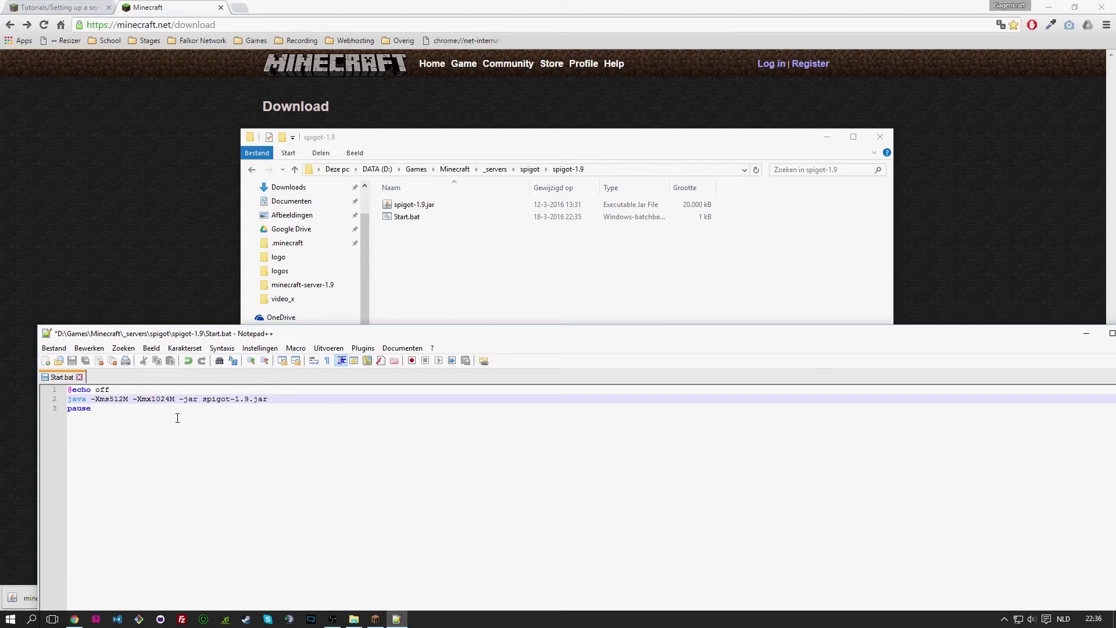
{"action": "type", "text": "2"}
{"action": "key", "text": "Right"}
{"action": "key", "text": "Right"}
{"action": "key", "text": "Right"}
{"action": "key", "text": "BackSpace"}
{"action": "key", "text": "BackSpace"}
{"action": "type", "text": "48"}
{"action": "left_click", "coordinate": [257, 443]}
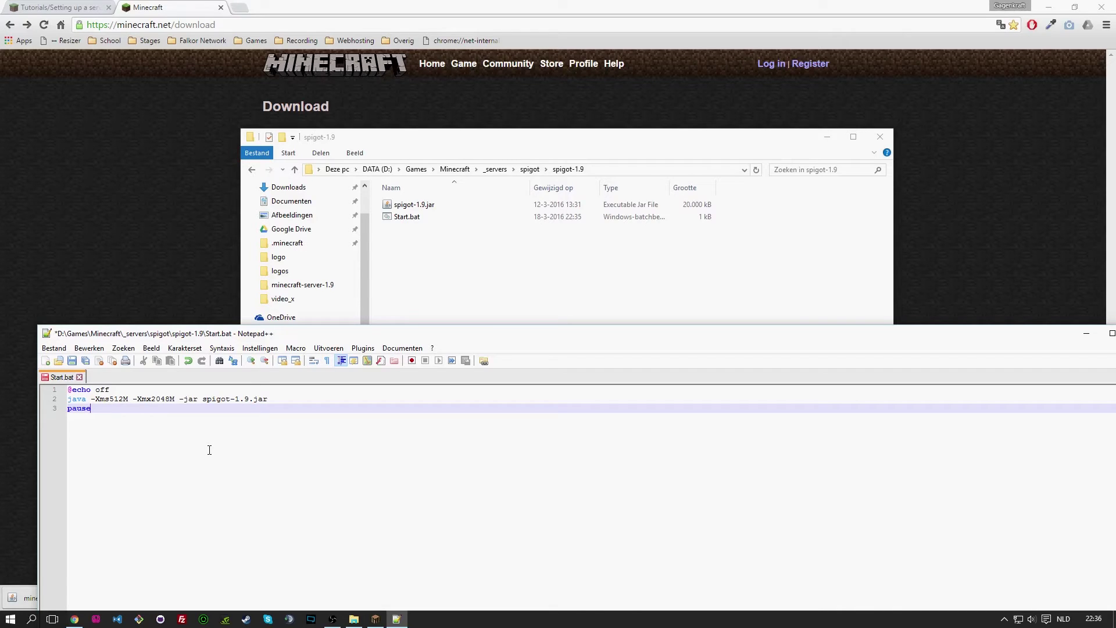
{"action": "key", "text": "ctrl+s"}
{"action": "left_click_drag", "start_coordinate": [1093, 334], "coordinate": [793, 367]}
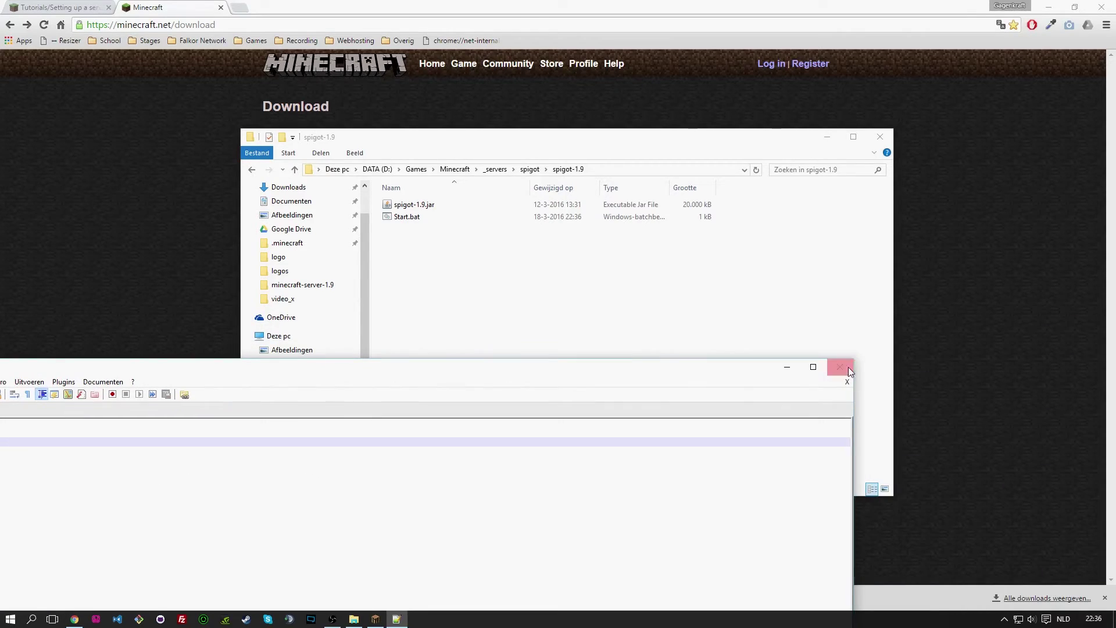
{"action": "left_click", "coordinate": [849, 367]}
Step: Run Start.bat from the spigot-1.9 folder to generate the initial server files, and dismiss the console once the server stops
{"action": "double_click", "coordinate": [460, 218]}
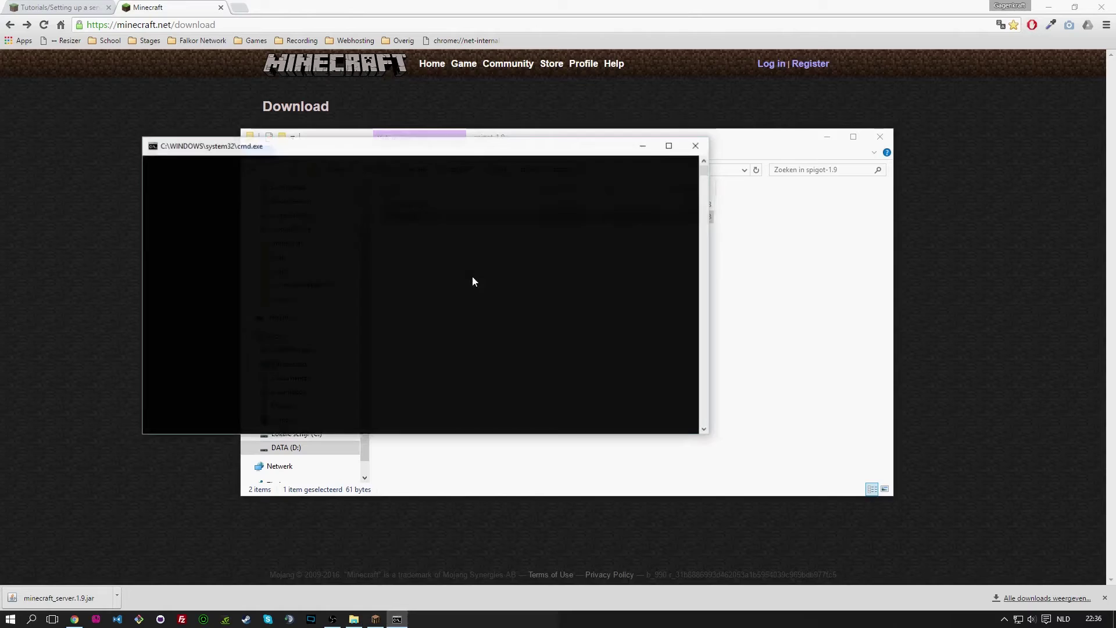
{"action": "left_click_drag", "start_coordinate": [467, 150], "coordinate": [584, 276]}
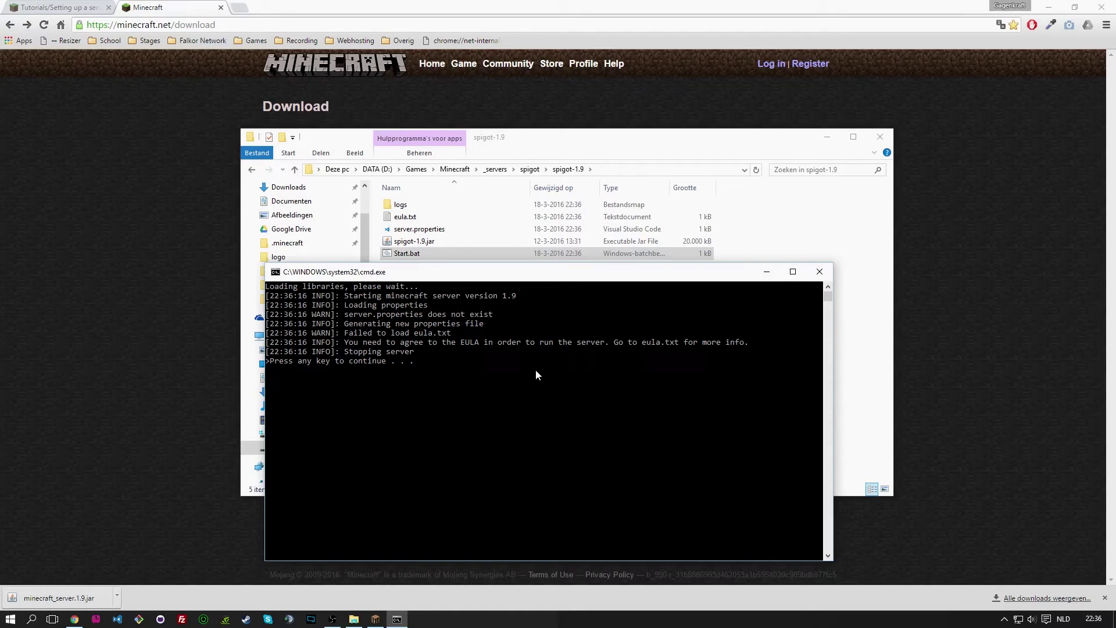
{"action": "key", "text": "Return"}
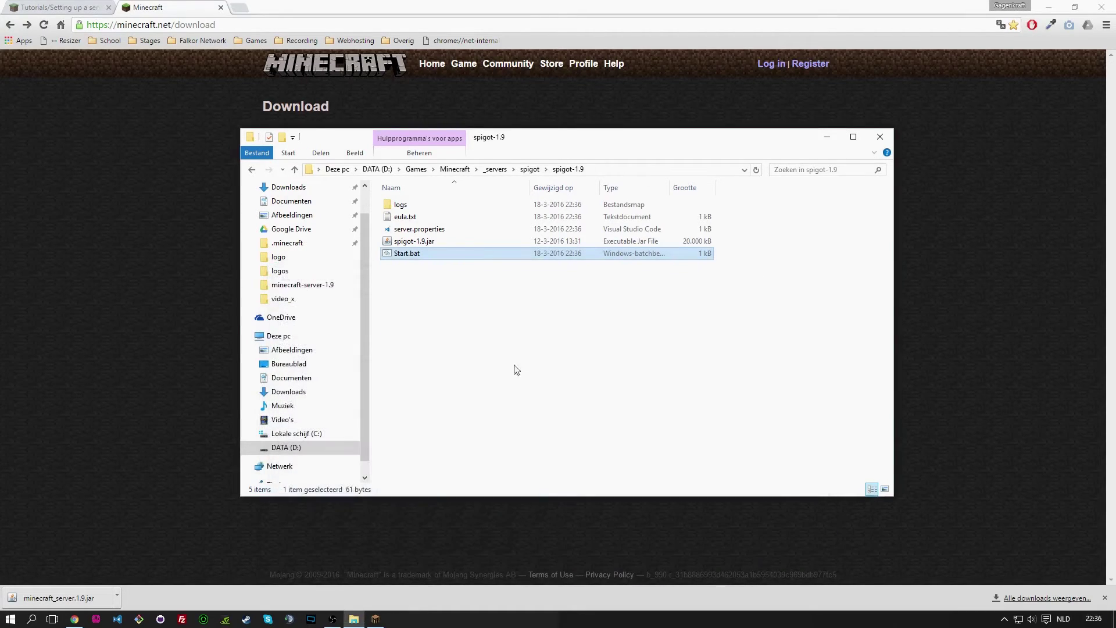
Step: Accept the EULA by setting eula=true in the spigot-1.9 folder's eula.txt, then save and close the file
{"action": "double_click", "coordinate": [423, 218]}
{"action": "double_click", "coordinate": [225, 284]}
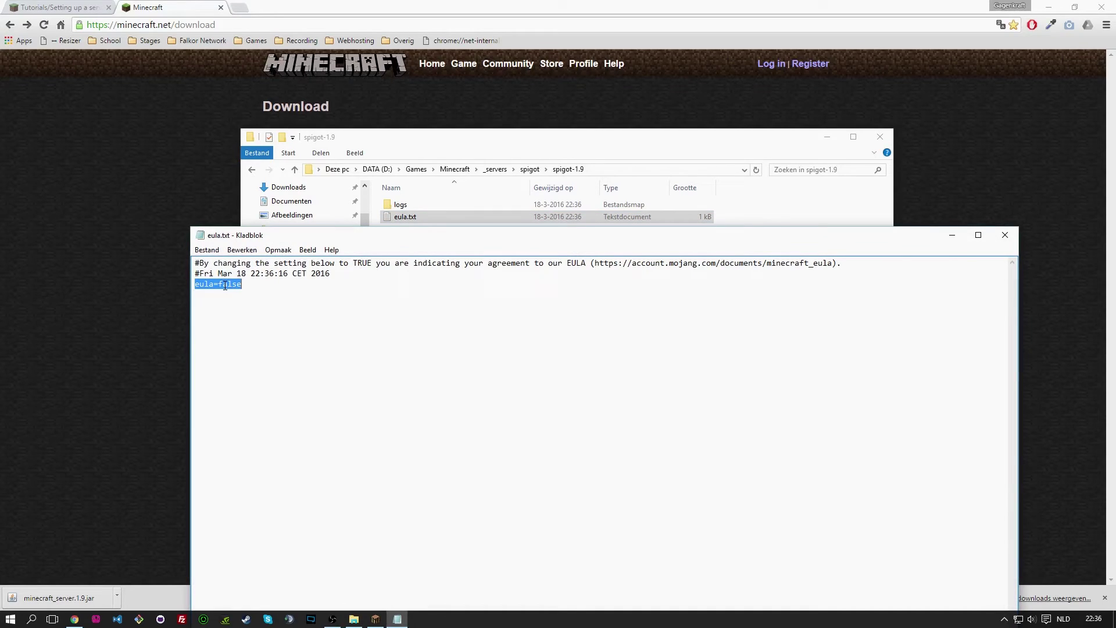
{"action": "key", "text": "End"}
{"action": "key", "text": "BackSpace"}
{"action": "key", "text": "BackSpace"}
{"action": "key", "text": "BackSpace"}
{"action": "key", "text": "BackSpace"}
{"action": "key", "text": "BackSpace"}
{"action": "type", "text": "true"}
{"action": "key", "text": "ctrl+s"}
{"action": "left_click", "coordinate": [1005, 235]}
Step: Start the Spigot server with Start.bat and give the player's own account operator rights with the op console command
{"action": "double_click", "coordinate": [437, 254]}
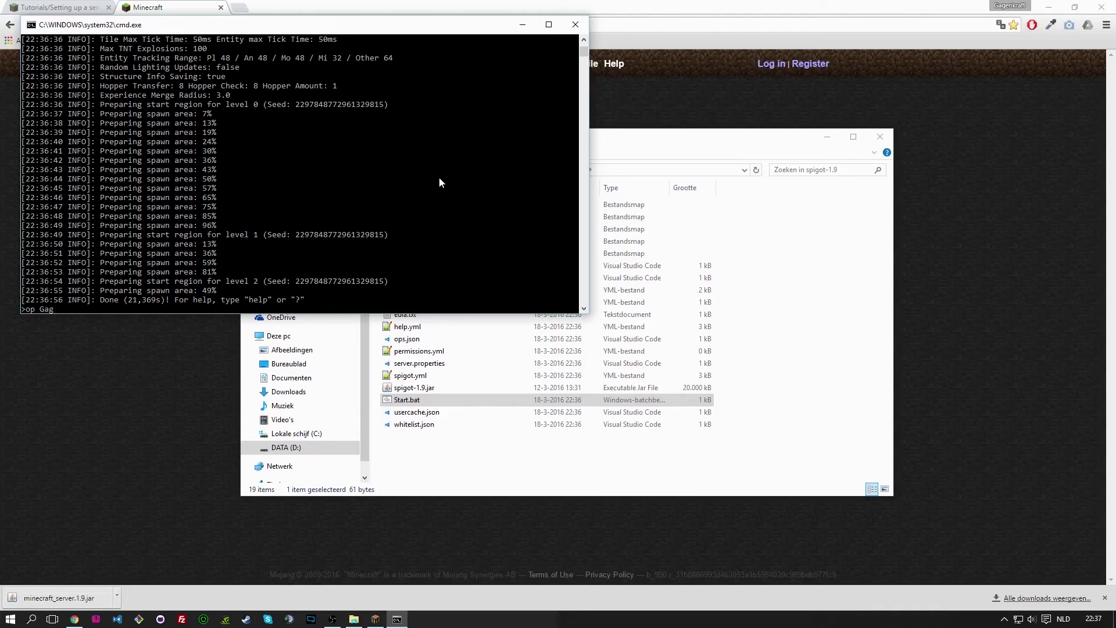
{"action": "type", "text": "kraft"}
{"action": "key", "text": "Return"}
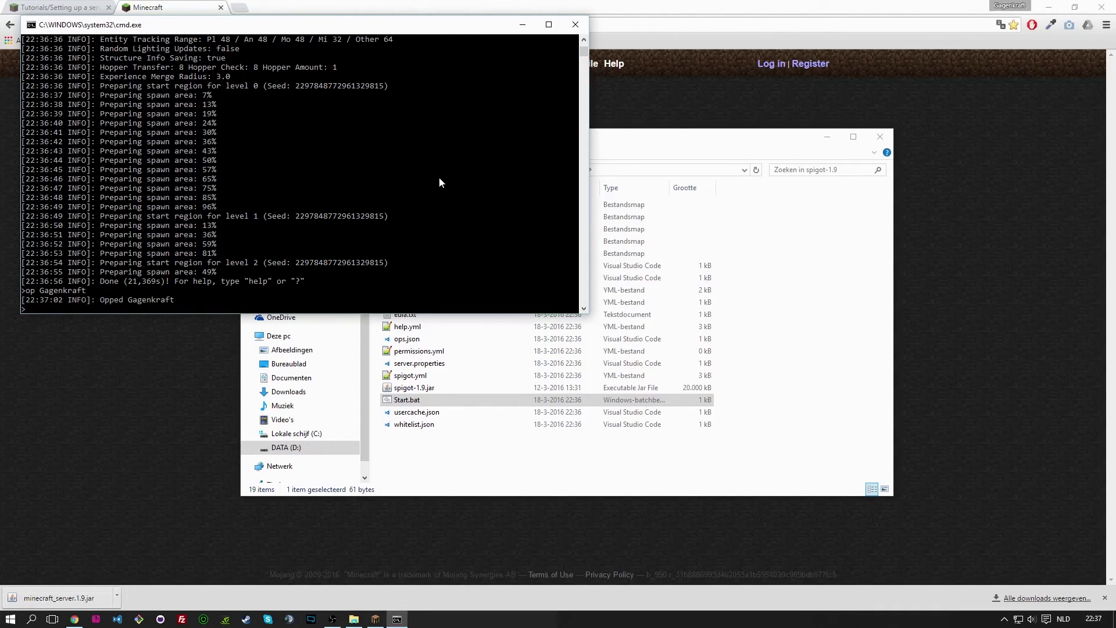
Step: Switch to Minecraft 1.9, refresh the multiplayer server list and join the Minecraft Plugin Tutorials server
{"action": "left_click", "coordinate": [376, 619]}
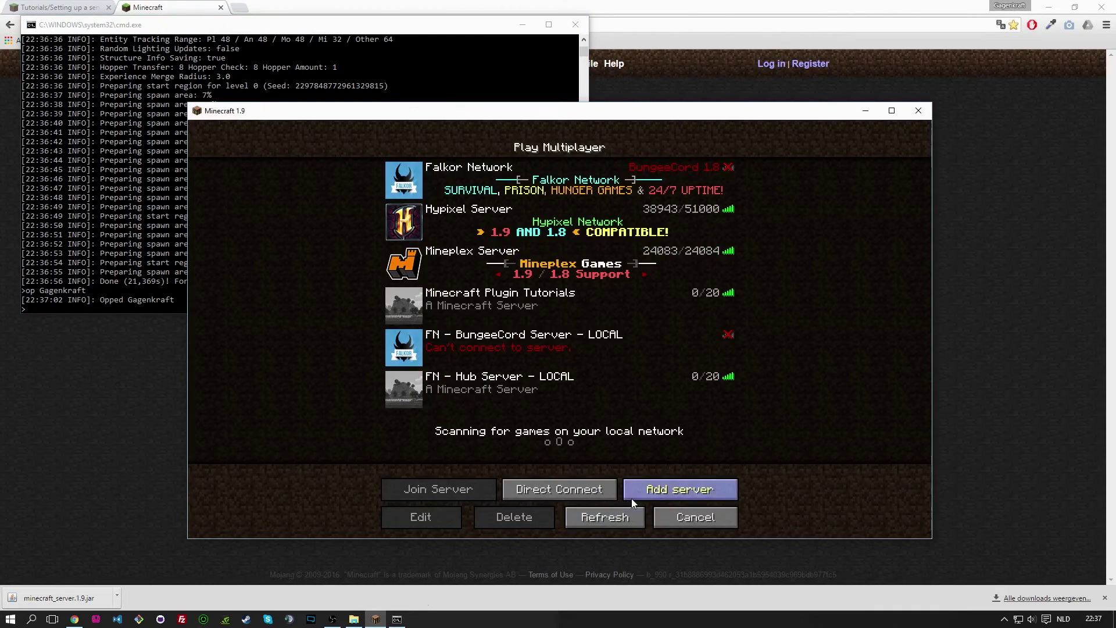
{"action": "left_click", "coordinate": [604, 519]}
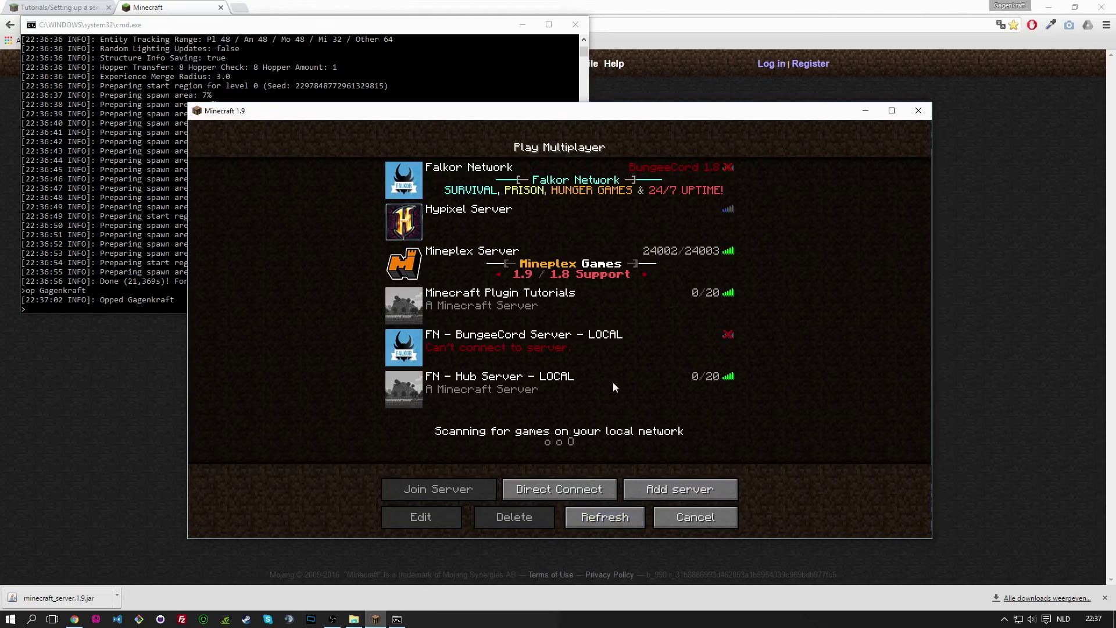
{"action": "left_click", "coordinate": [503, 305]}
{"action": "left_click", "coordinate": [461, 486]}
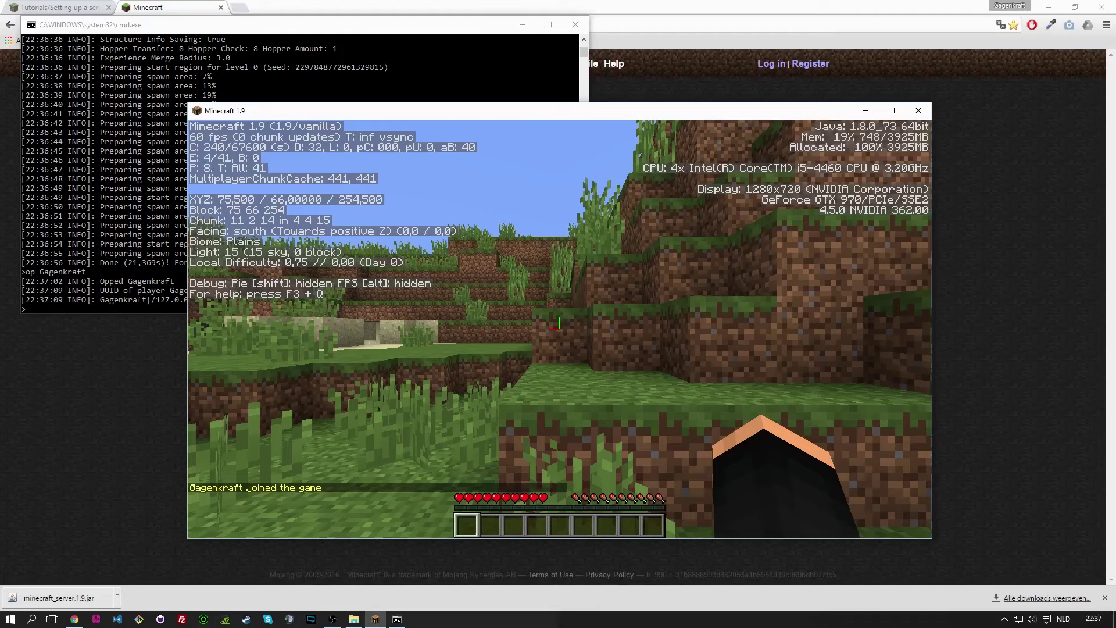
Step: Return to the game from the game menu and run the /version command to check the server software
{"action": "key", "text": "Escape"}
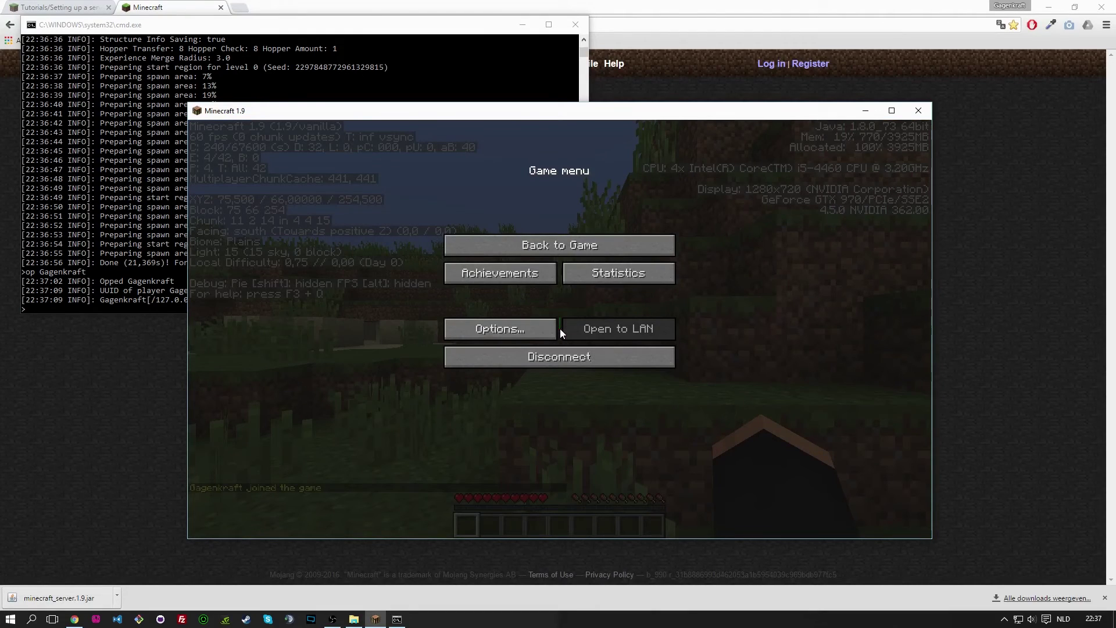
{"action": "left_click", "coordinate": [599, 245]}
{"action": "key", "text": "slash"}
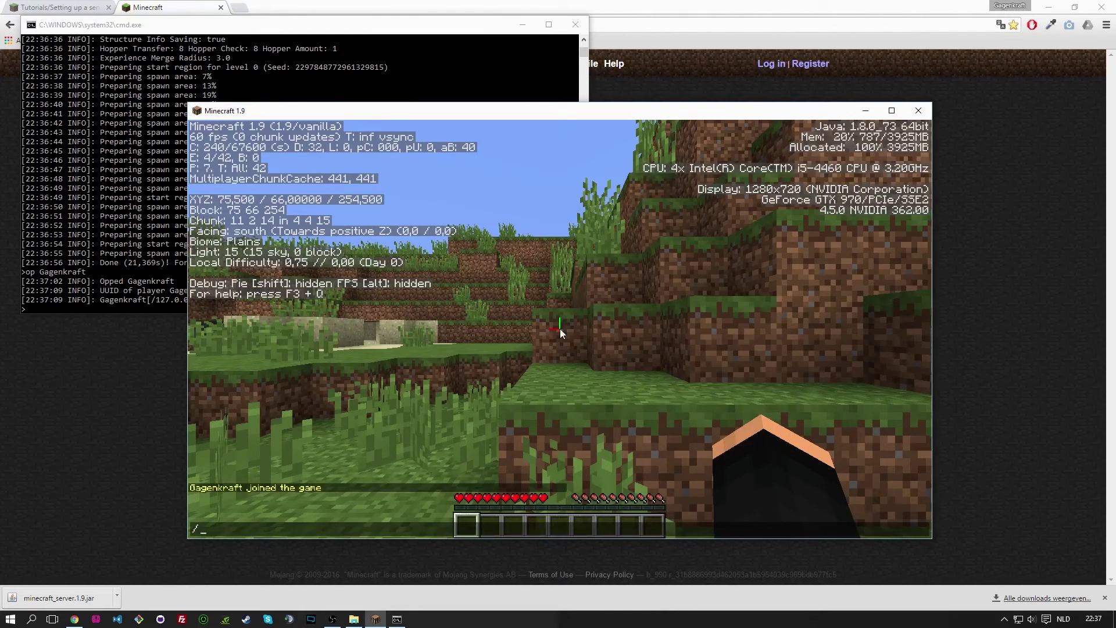
{"action": "type", "text": "version"}
{"action": "key", "text": "Return"}
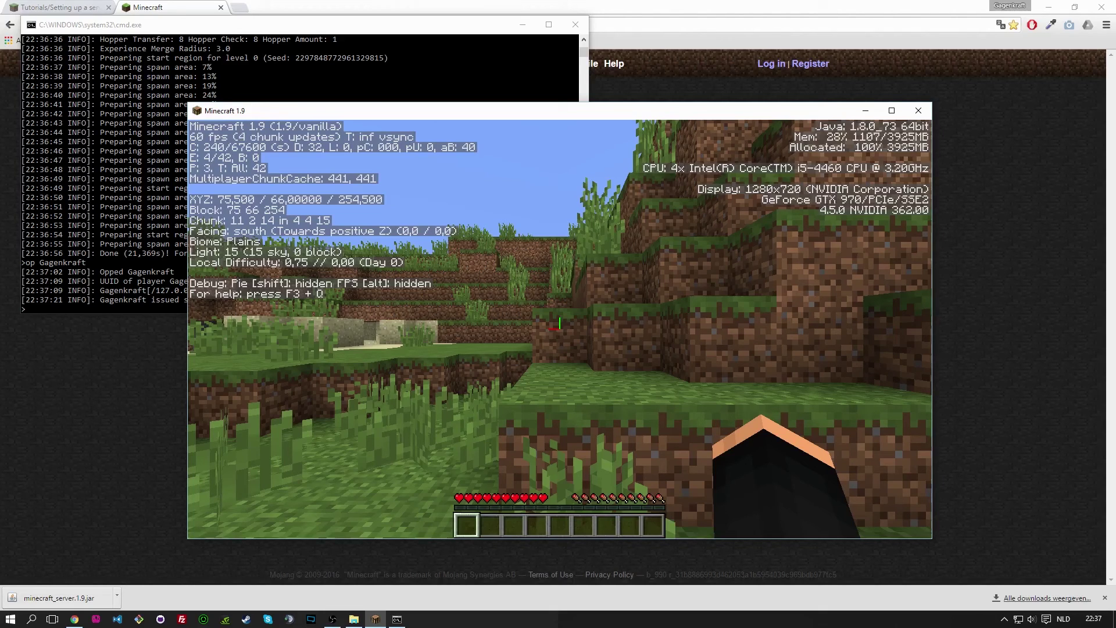
Step: Hide the debug overlay and switch the camera to the third-person view facing the player's front
{"action": "key", "text": "F3"}
{"action": "key", "text": "F5"}
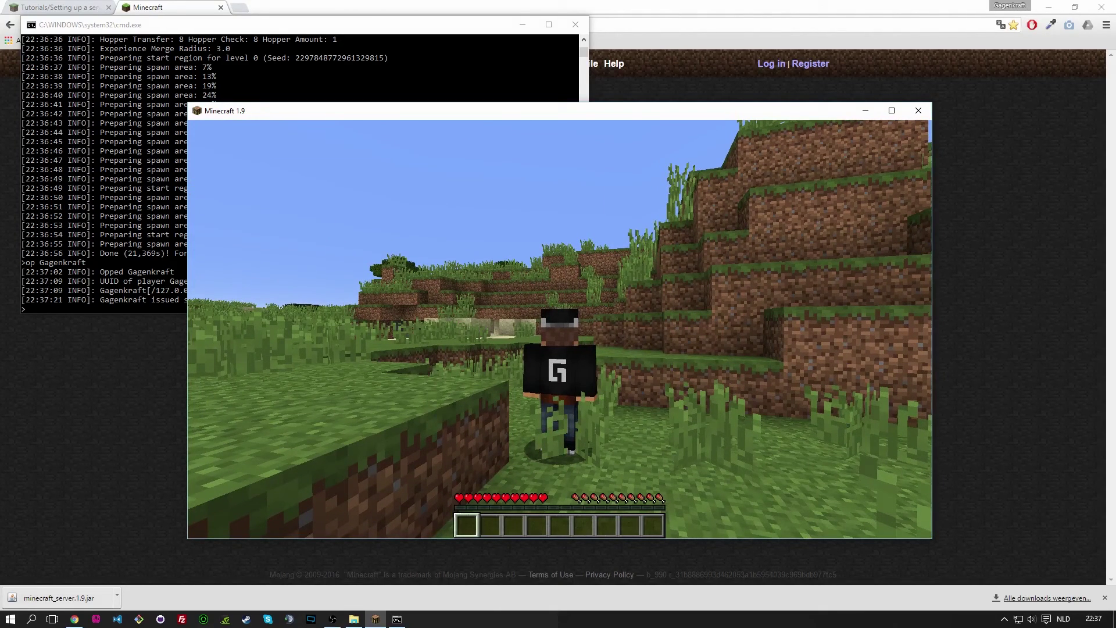
{"action": "key", "text": "F5"}
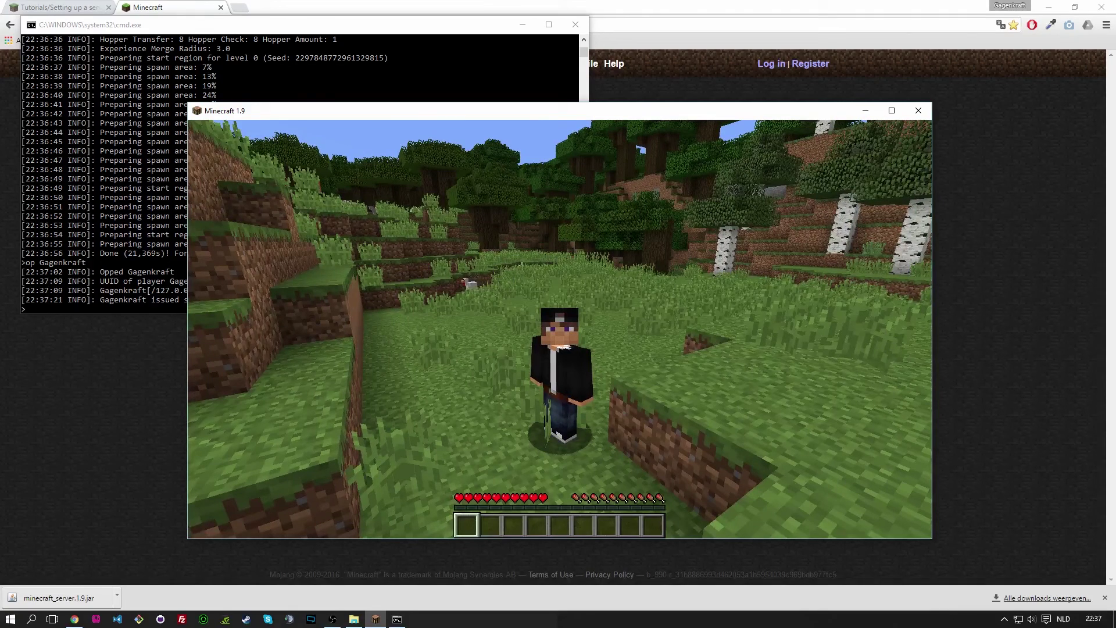